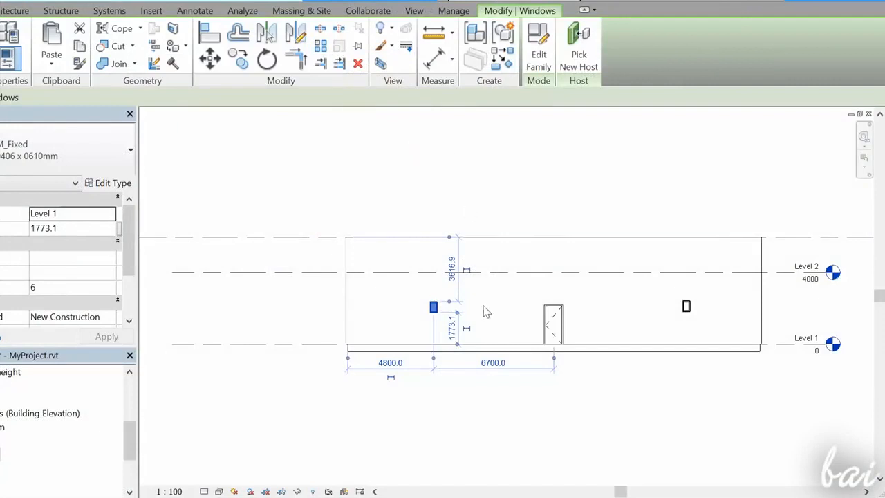
left_click(483, 315)
scroll(585, 311, "up", 5)
scroll(221, 285, "up", 5)
scroll(310, 274, "down", 8)
scroll(571, 284, "up", 2)
scroll(490, 259, "up", 3)
scroll(490, 257, "down", 8)
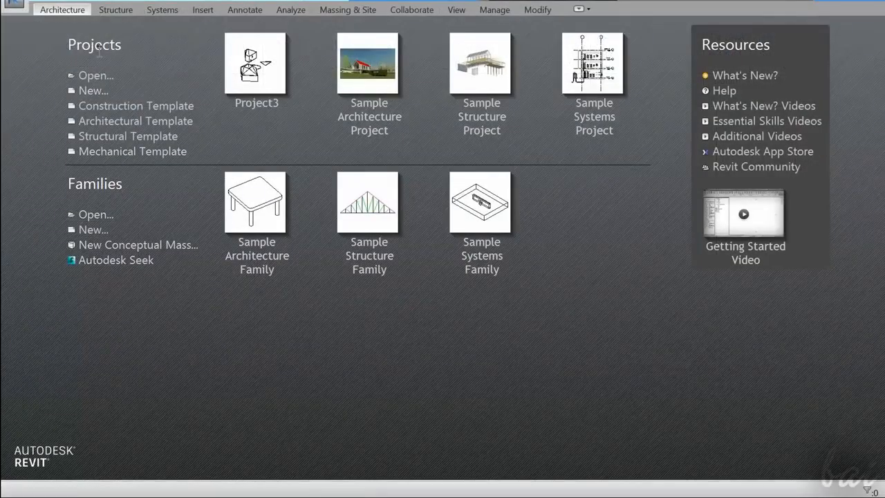
Create a new project based on the Construction Template.
left_click(91, 92)
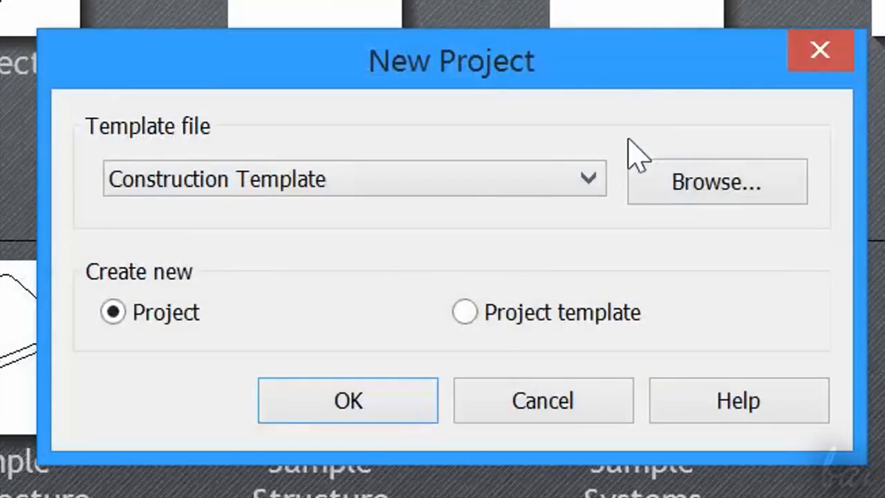
left_click(467, 145)
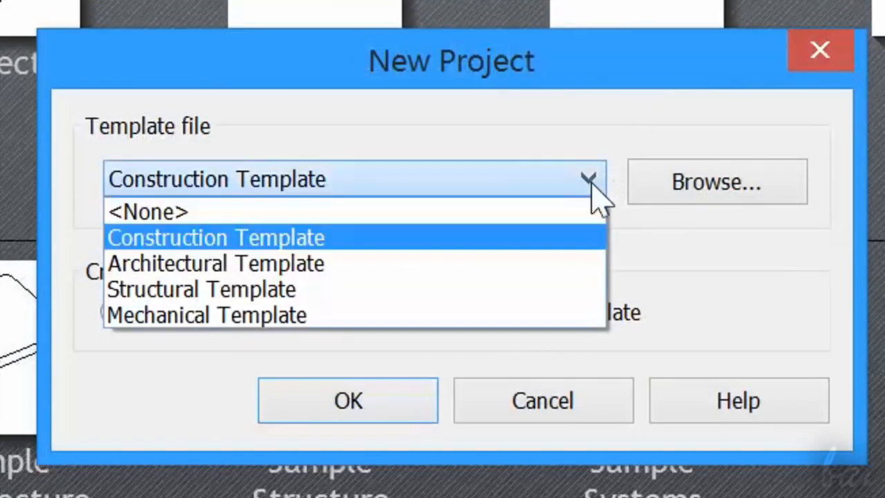
left_click(450, 245)
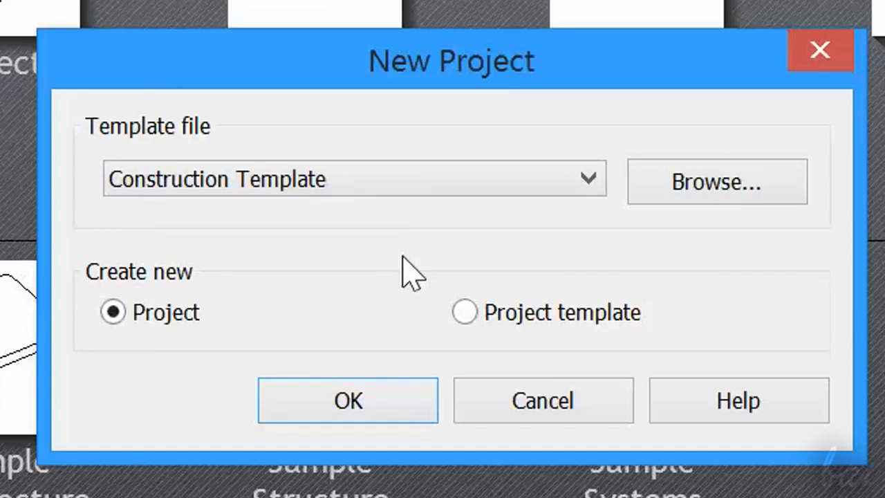
left_click(346, 404)
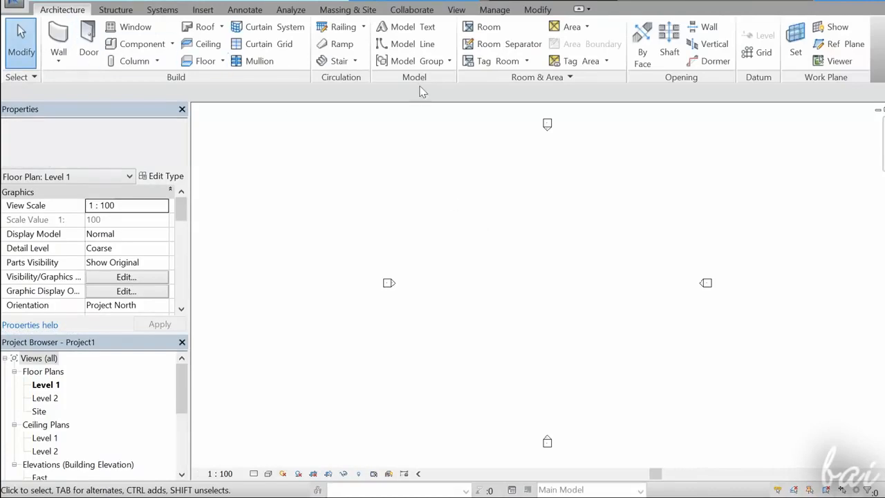
Examine the Structure, Systems and Architecture tools, the Level 1 view properties and the list of project views.
left_click(117, 10)
left_click(163, 10)
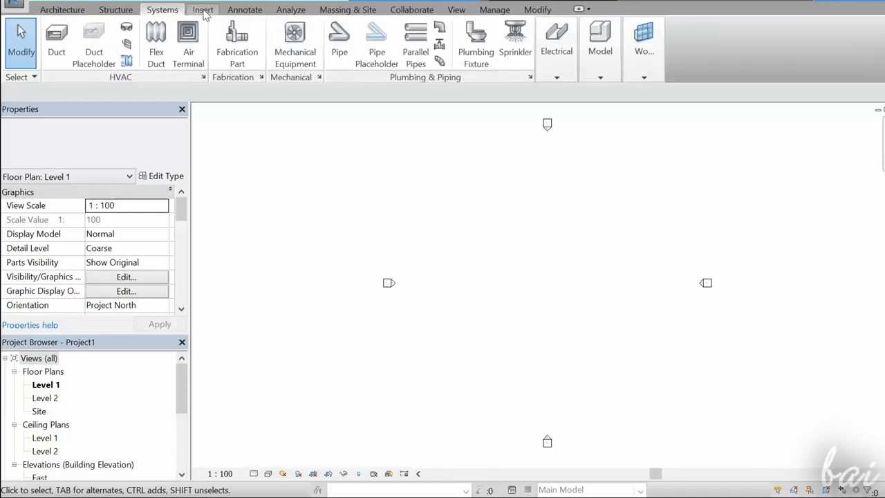
left_click(62, 10)
mouse_move(180, 208)
left_mouse_down()
mouse_move(180, 291)
mouse_move(181, 209)
left_mouse_up()
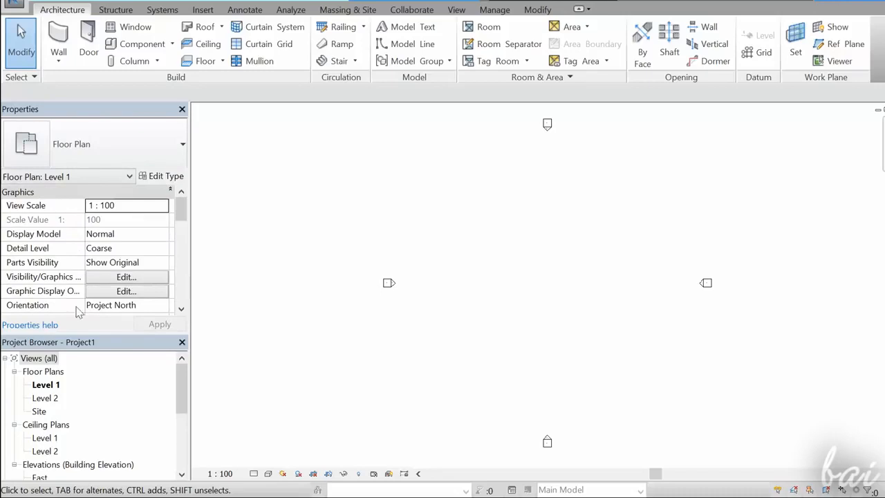
scroll(161, 386, "down", 3)
scroll(125, 373, "up", 3)
left_click(39, 358)
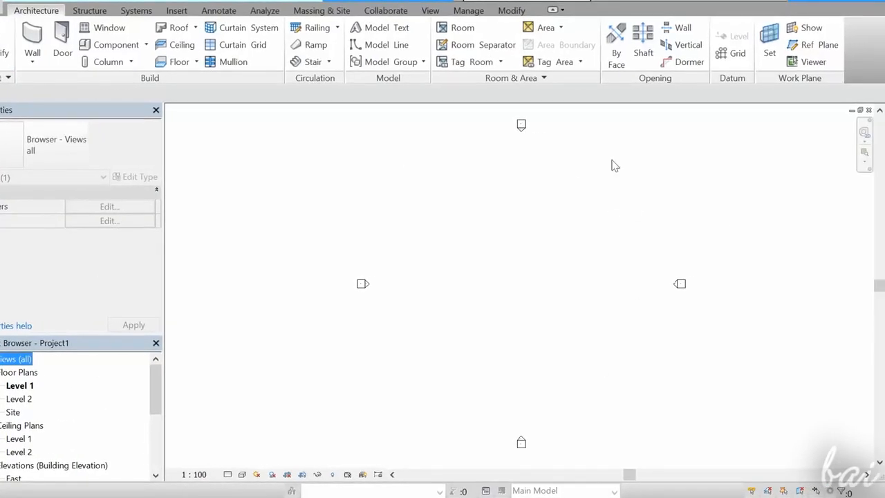
left_click(864, 178)
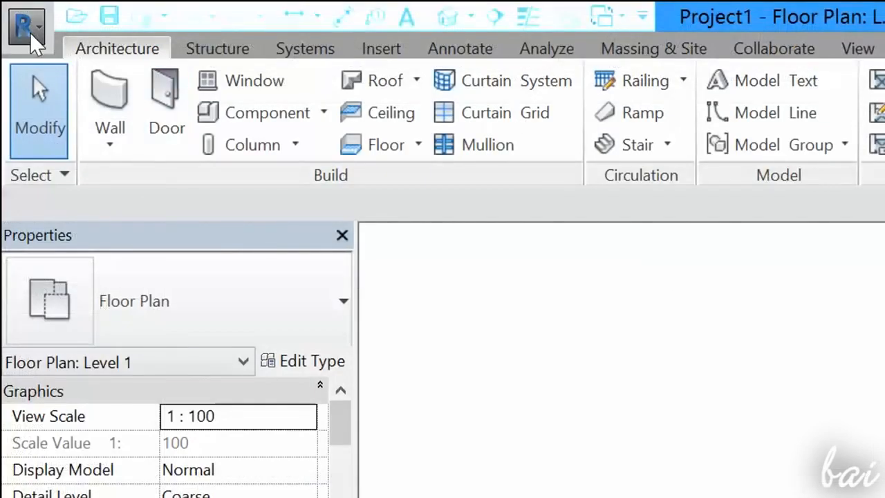
Save the current project under the name MyProject.
left_click(28, 26)
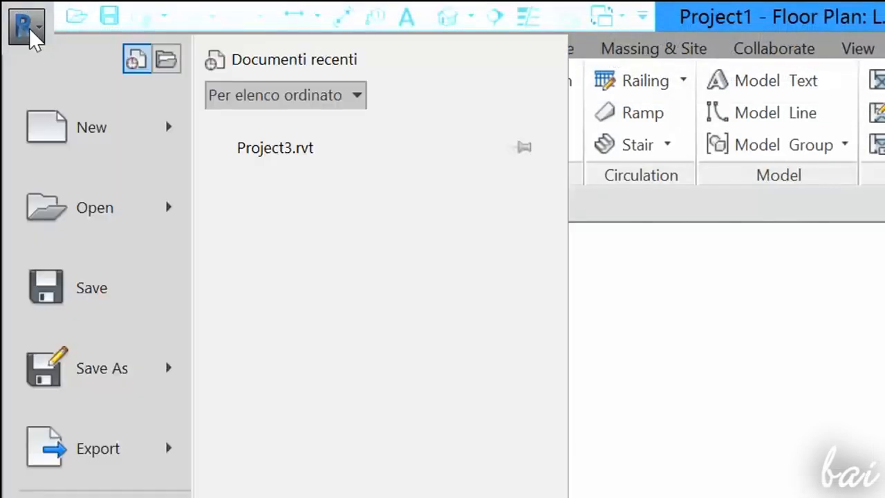
mouse_move(138, 377)
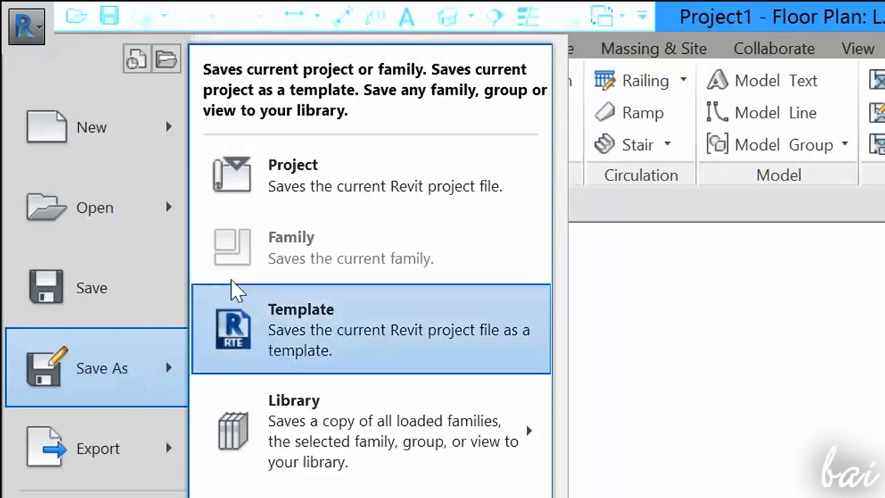
left_click(293, 184)
type("MyProject")
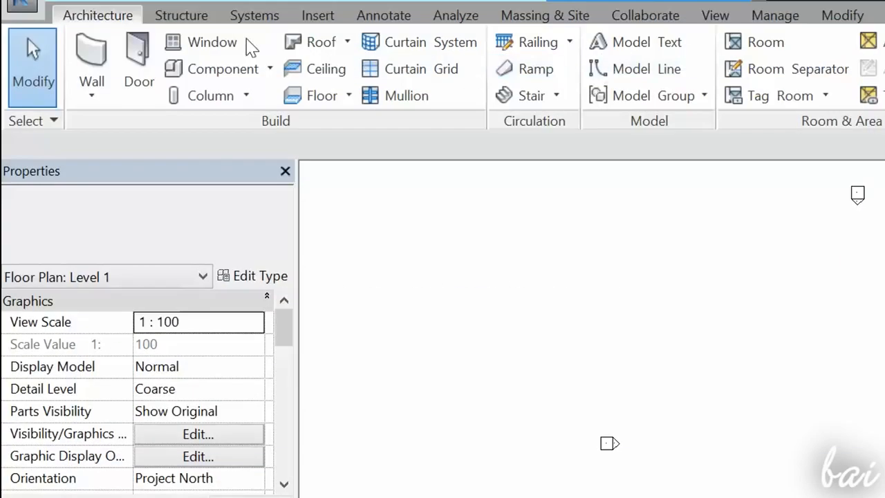
Look through the tool categories from Structure to View, and compare the Architecture, Structure and Systems tools.
left_click(186, 15)
left_click(256, 15)
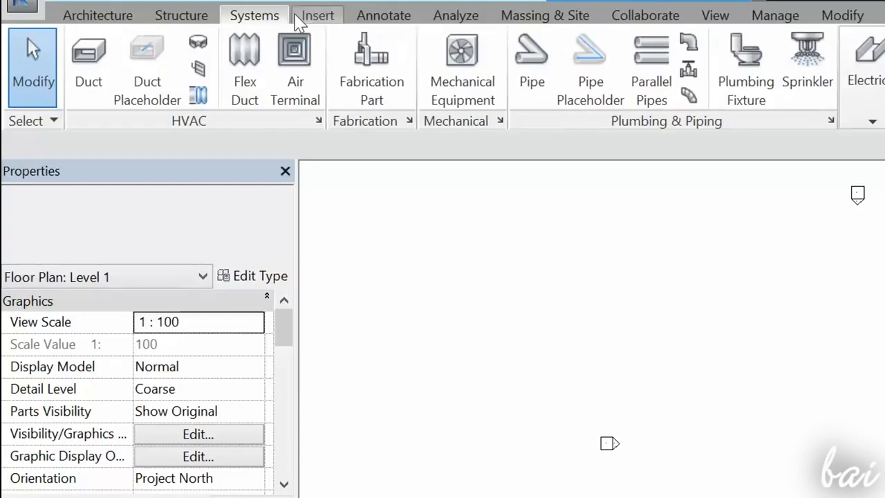
left_click(320, 17)
left_click(387, 20)
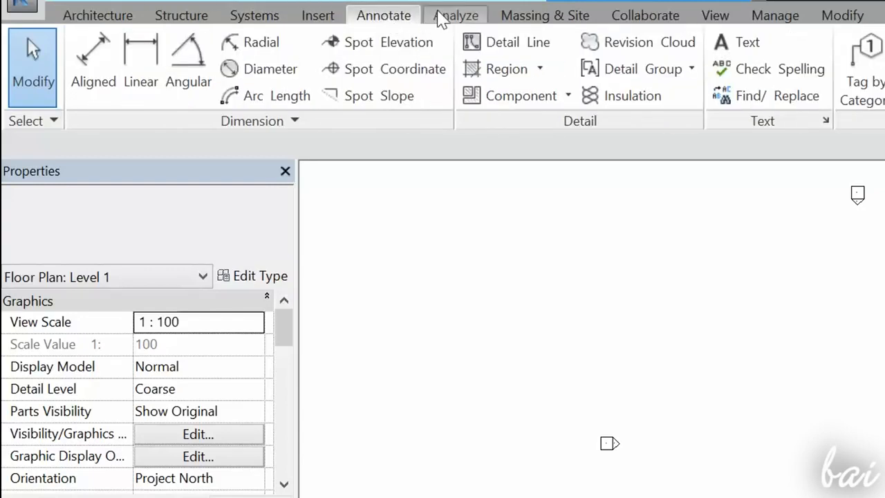
left_click(460, 18)
left_click(544, 20)
left_click(644, 18)
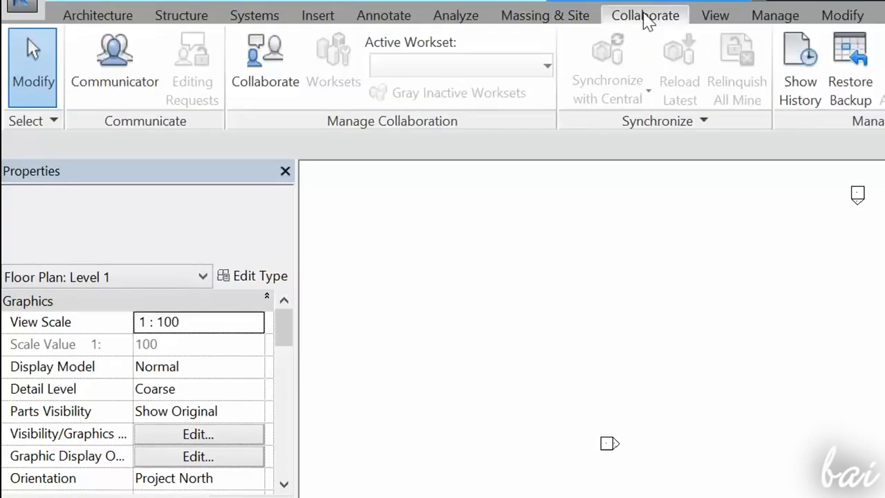
left_click(716, 21)
left_click(114, 20)
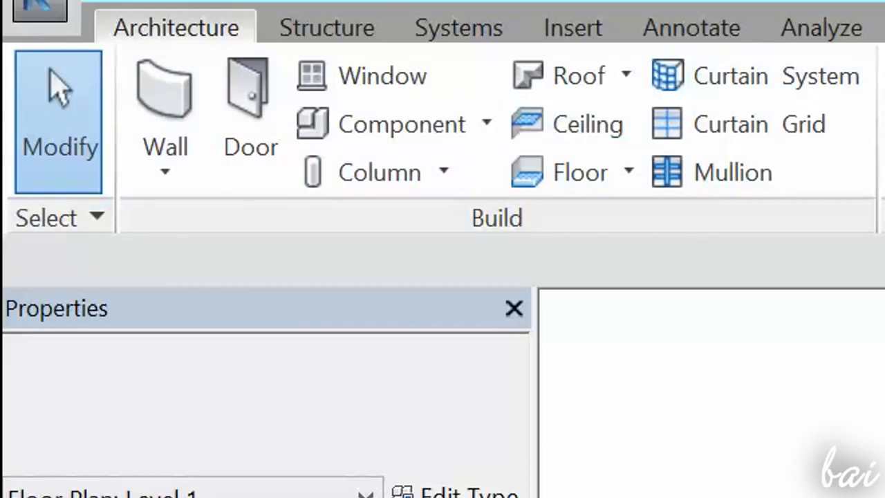
left_click(346, 31)
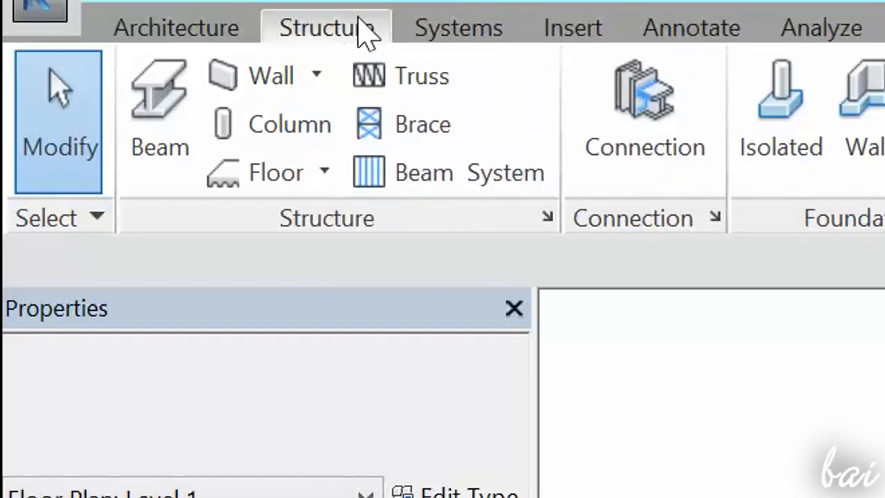
left_click(451, 42)
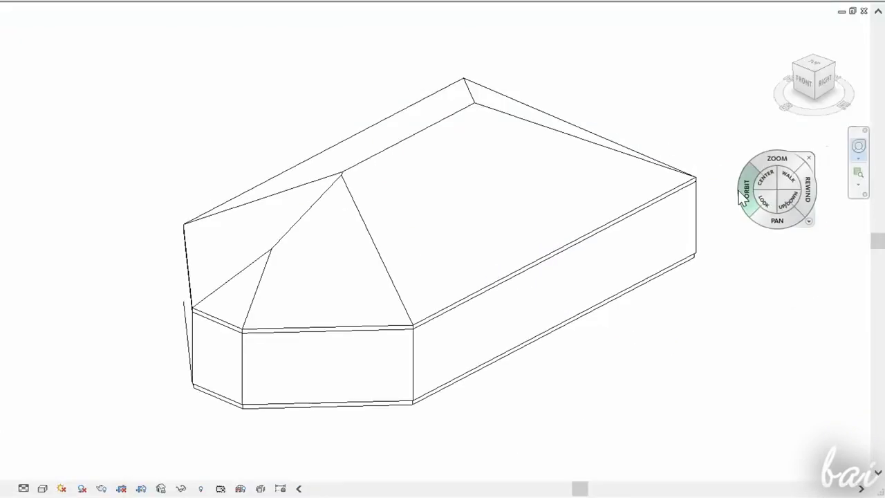
left_click_drag(745, 195, 588, 162)
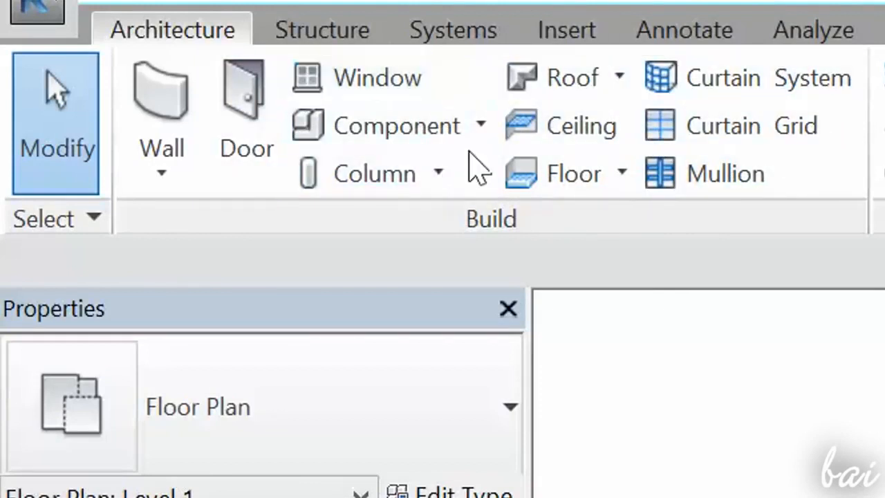
Inspect the available variants of the Component, Roof and Column tools.
left_click(484, 129)
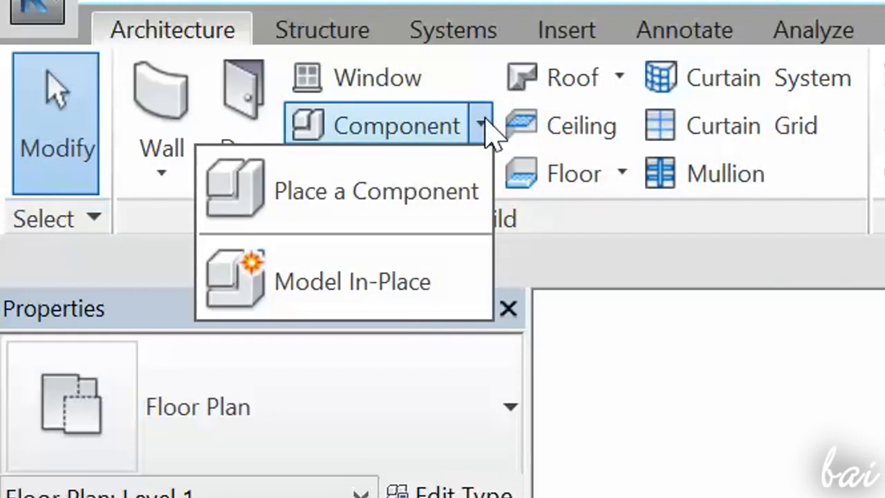
left_click(620, 79)
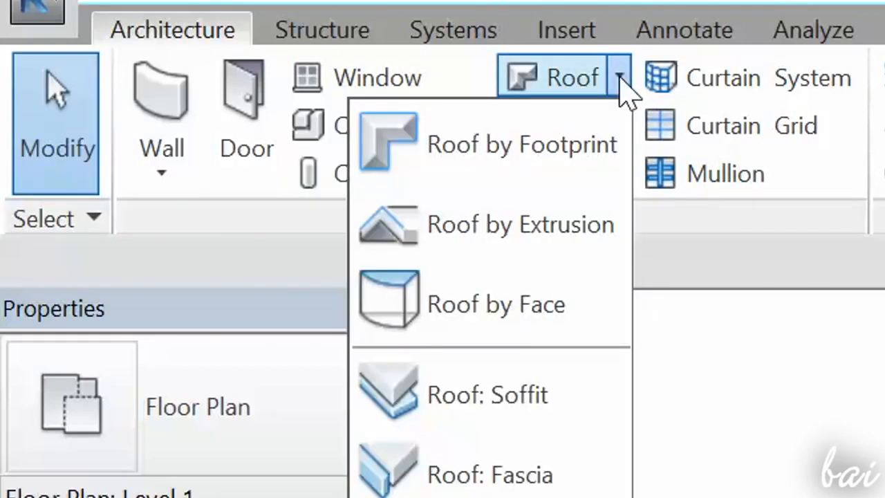
left_click(438, 174)
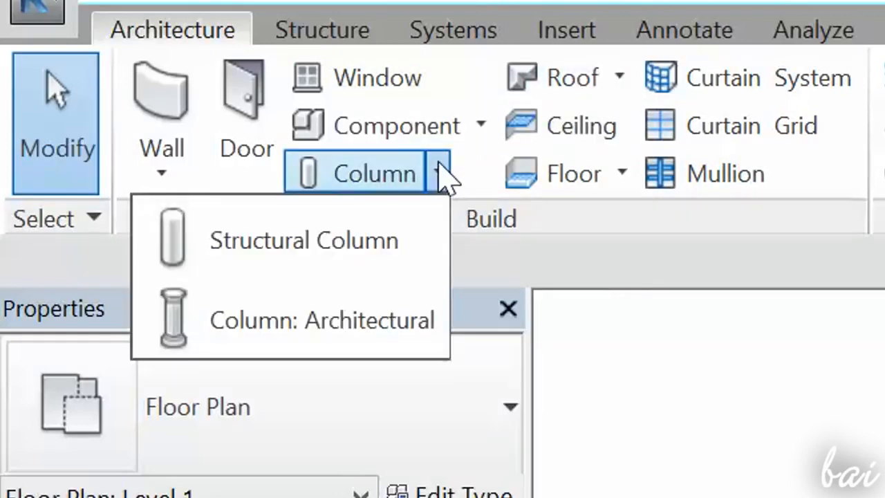
Start an architectural floor on Level 1.
left_click(624, 175)
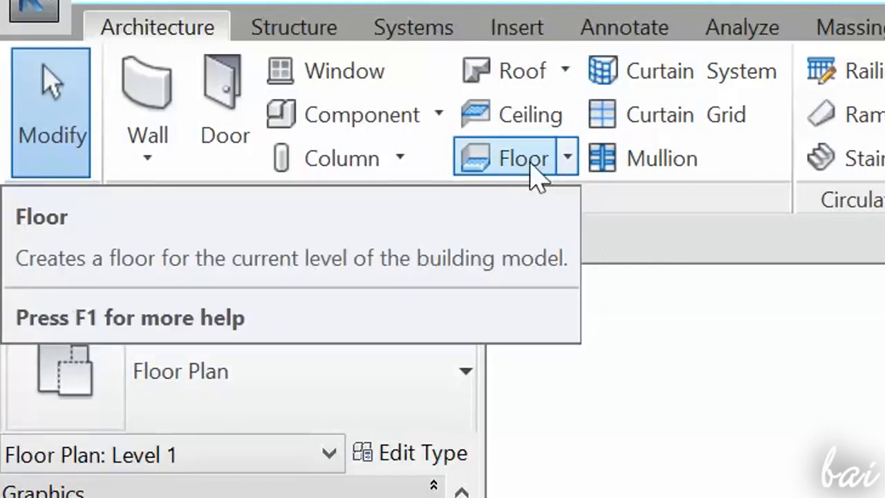
left_click(566, 161)
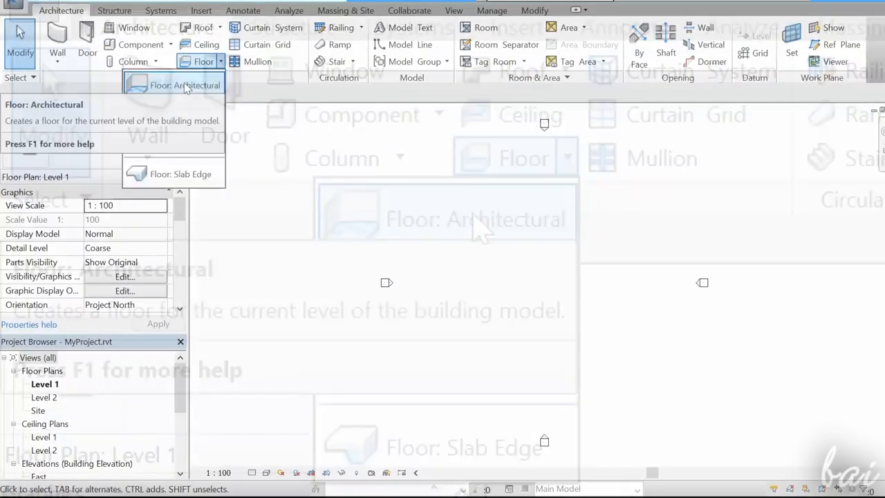
left_click(470, 206)
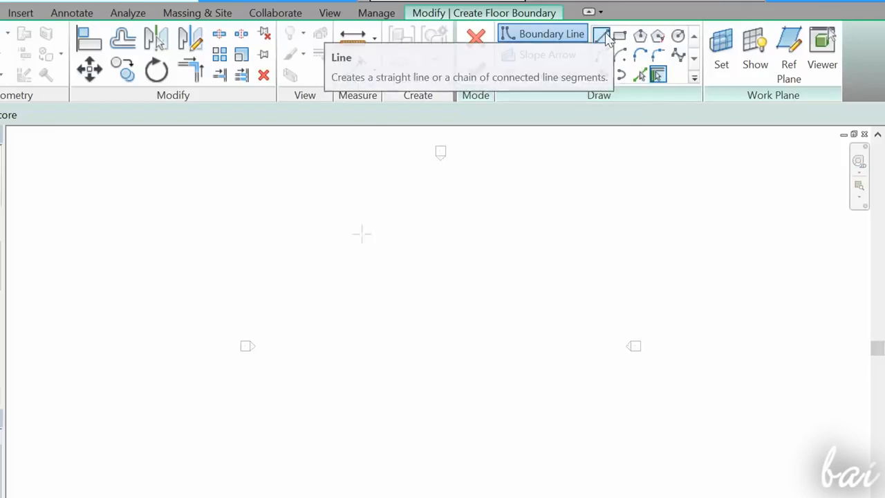
Try outlining the floor boundary as a rectangle made of four straight lines, and undo it.
left_click(326, 240)
left_click(493, 240)
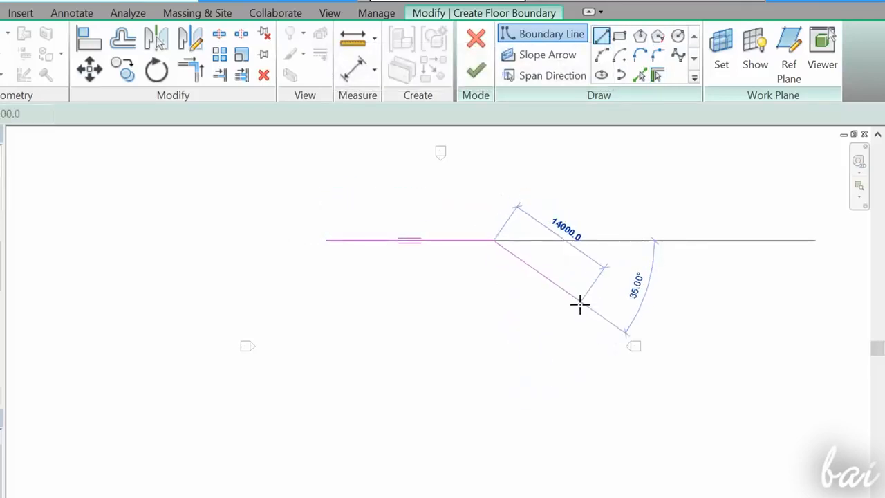
left_click(493, 400)
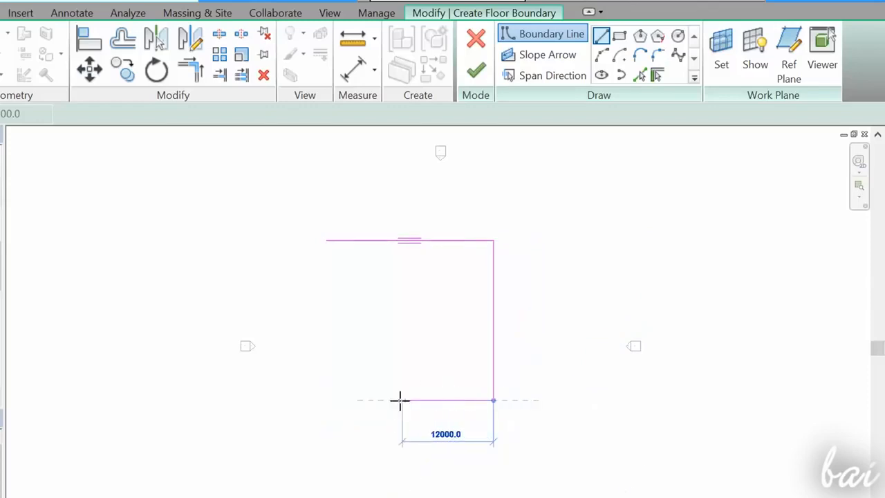
left_click(326, 399)
left_click(326, 240)
key("ctrl+z")
Try a rectangular and a circular floor boundary between the elevation markers, removing the rectangle before the circle.
left_click(620, 38)
left_click(342, 217)
left_click(517, 408)
key("ctrl+z")
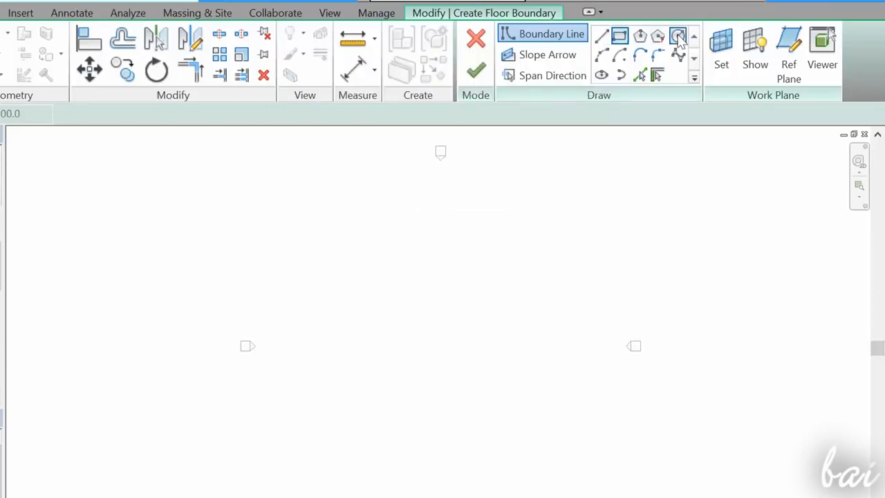
left_click(434, 323)
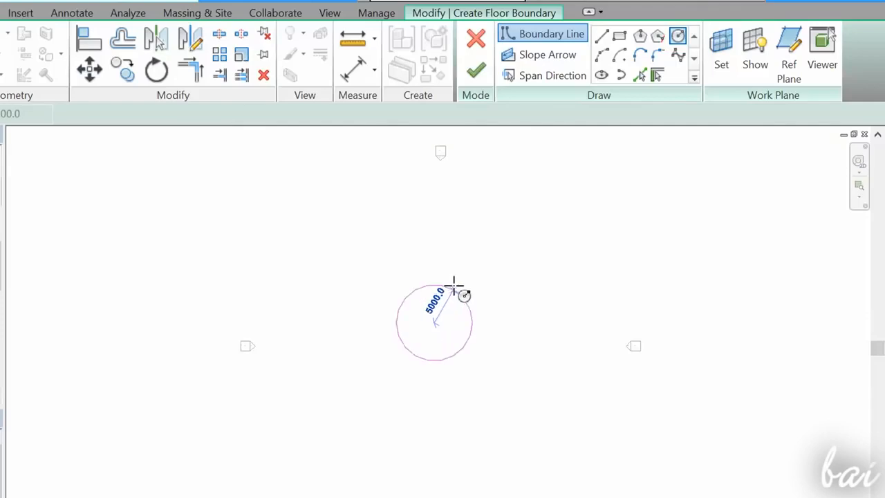
left_click(489, 256)
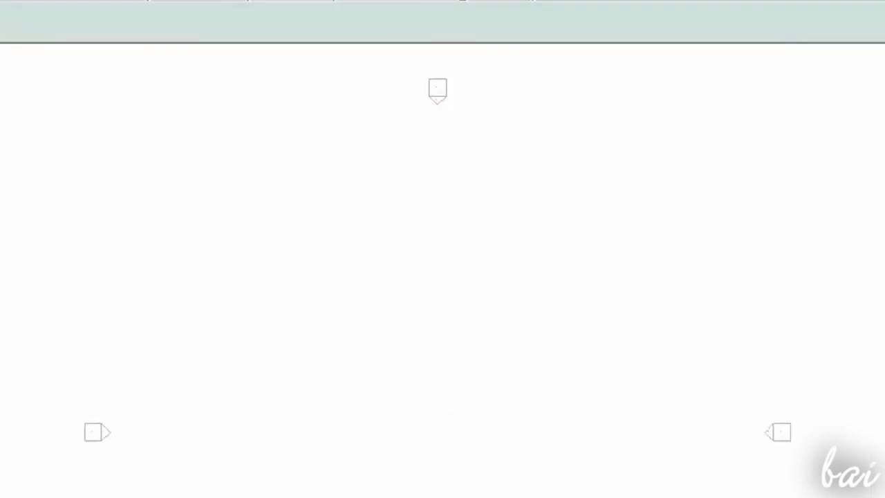
Try a horizontal straight boundary line in the upper part of the floor sketch.
left_click(264, 207)
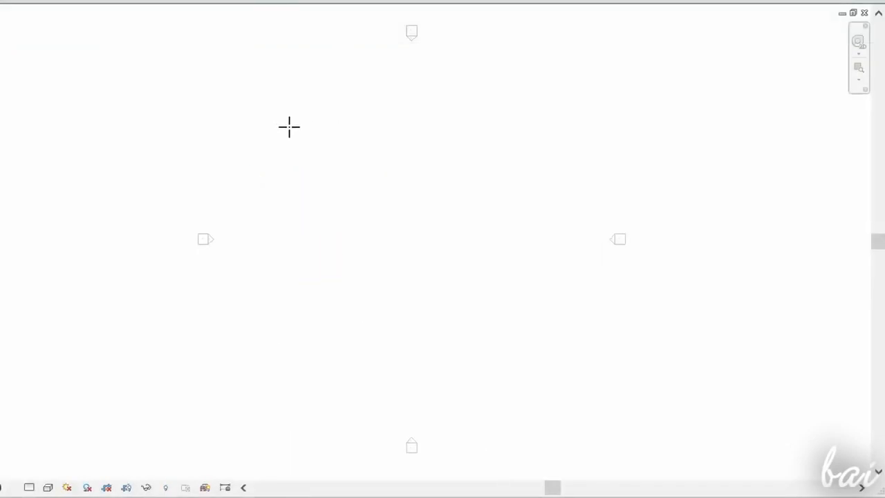
left_click(289, 127)
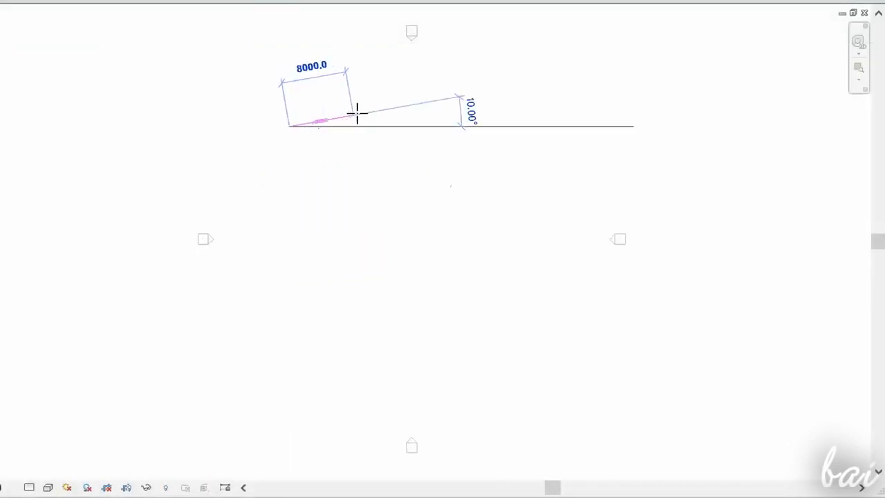
left_click(470, 126)
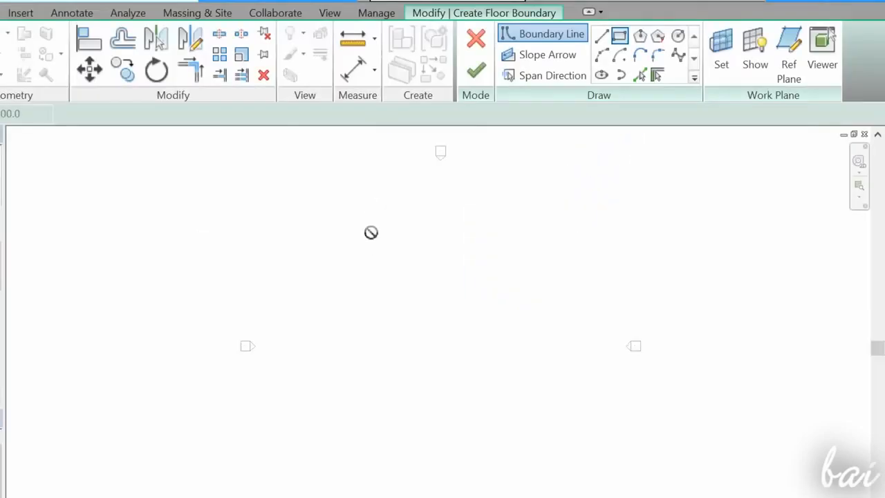
Draw a rectangular floor boundary about 17000 mm wide and 26000 mm high between the elevation markers.
left_click(371, 233)
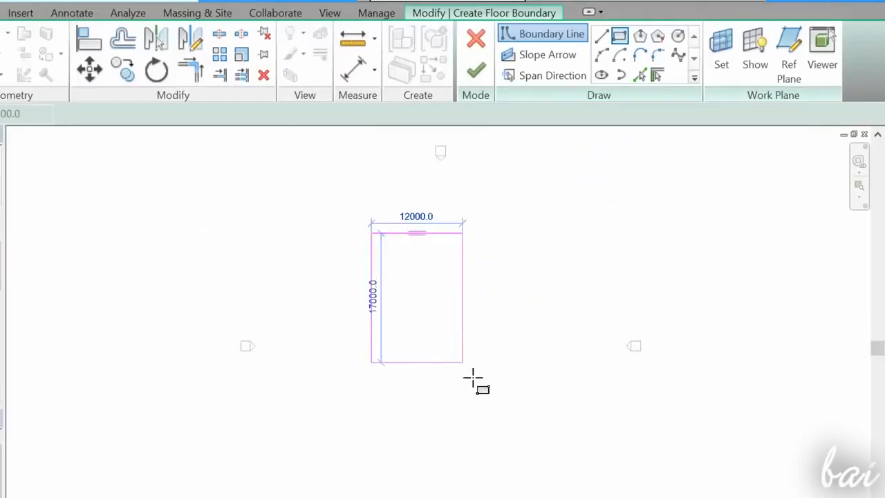
left_click(501, 415)
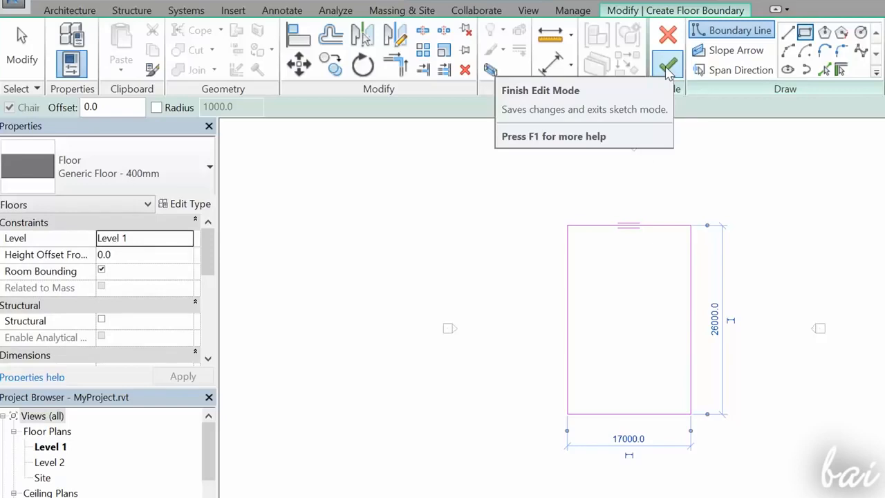
Finish the rectangular boundary sketch to create the Generic Floor - 400mm on Level 1.
left_click(667, 67)
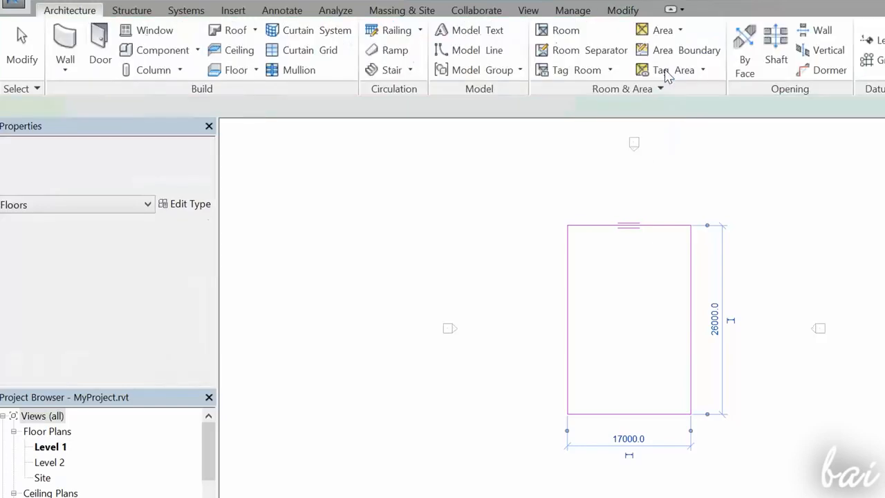
left_click(365, 239)
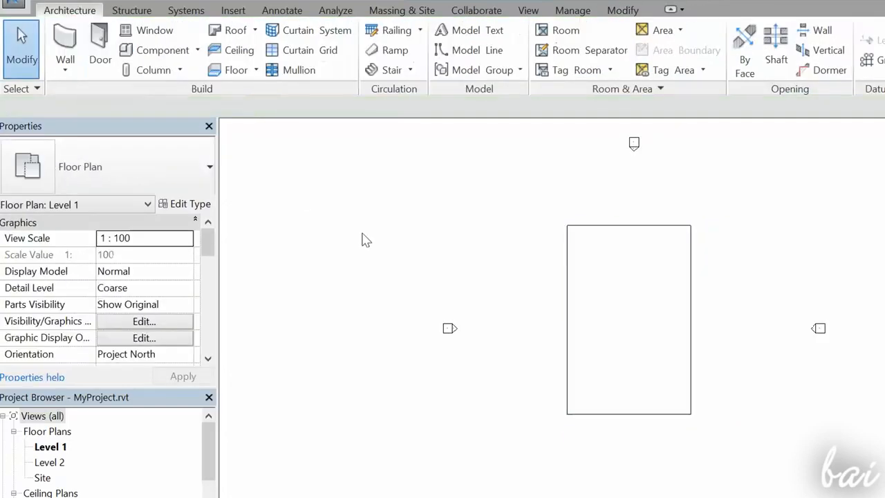
Undo finishing the floor and try discarding its boundary sketch.
key("ctrl+z")
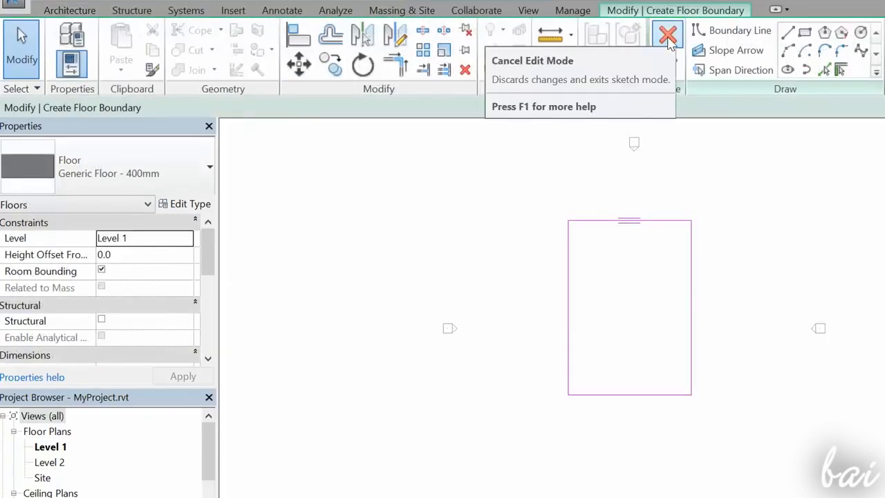
left_click(667, 38)
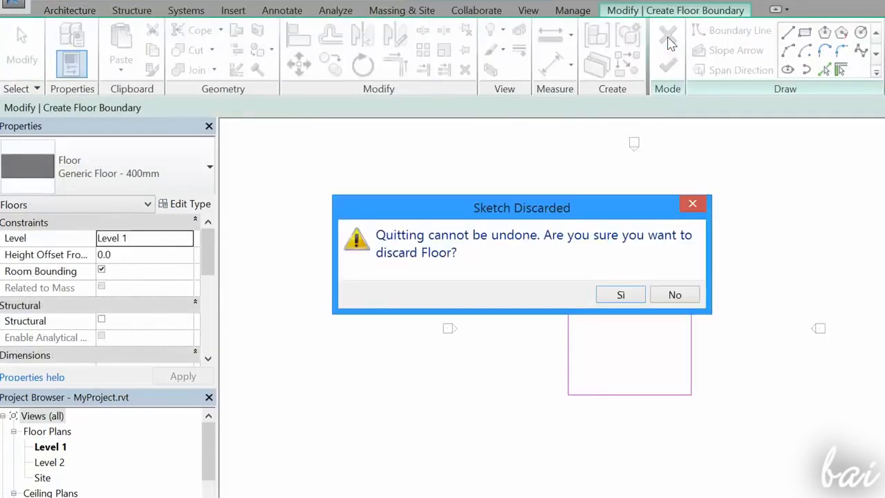
left_click(621, 295)
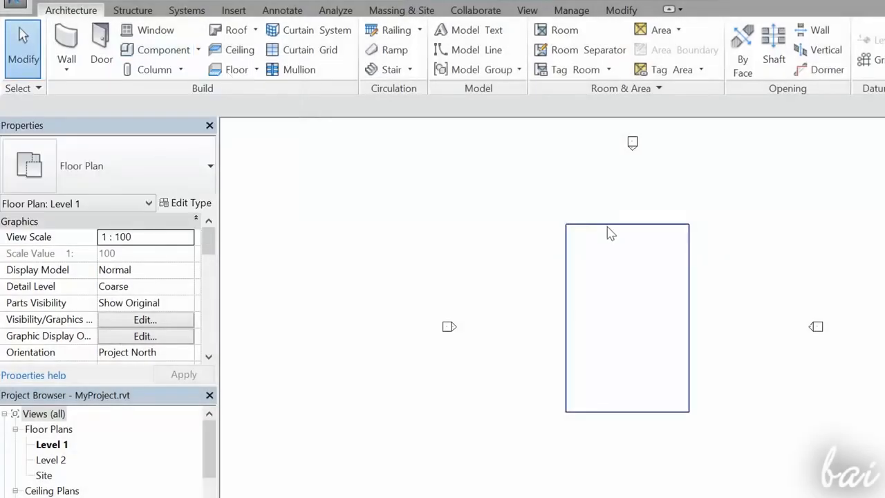
Try deleting the finished rectangular floor, and undo the deletion.
left_click(607, 226)
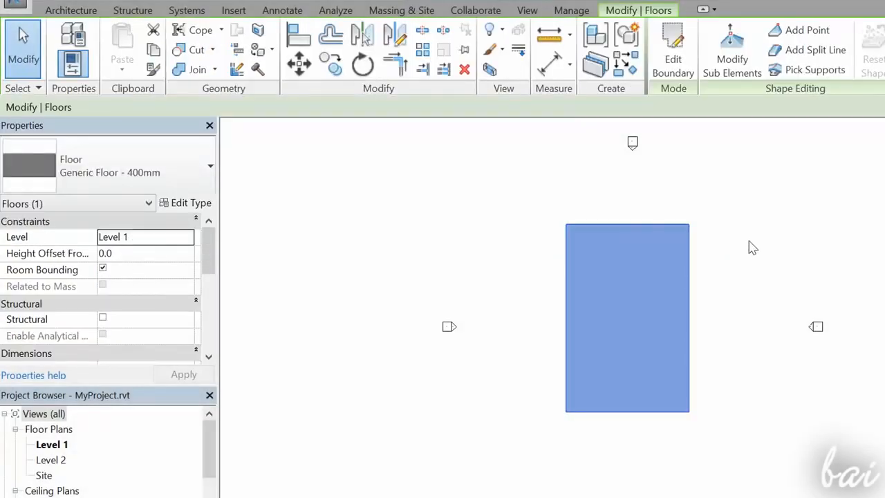
key("Delete")
key("ctrl+z")
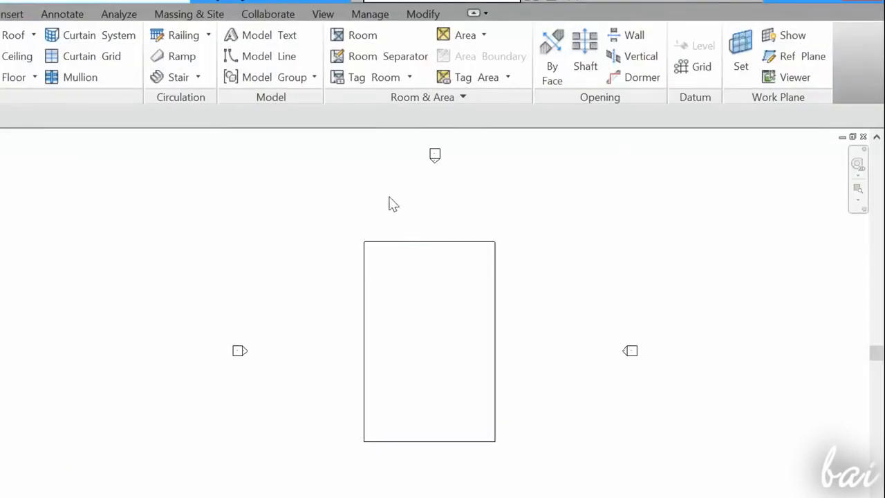
Edit the floor boundary, moving the upper edge up and both sides outward to about 24000 mm wide and 32000 mm high.
left_click(407, 243)
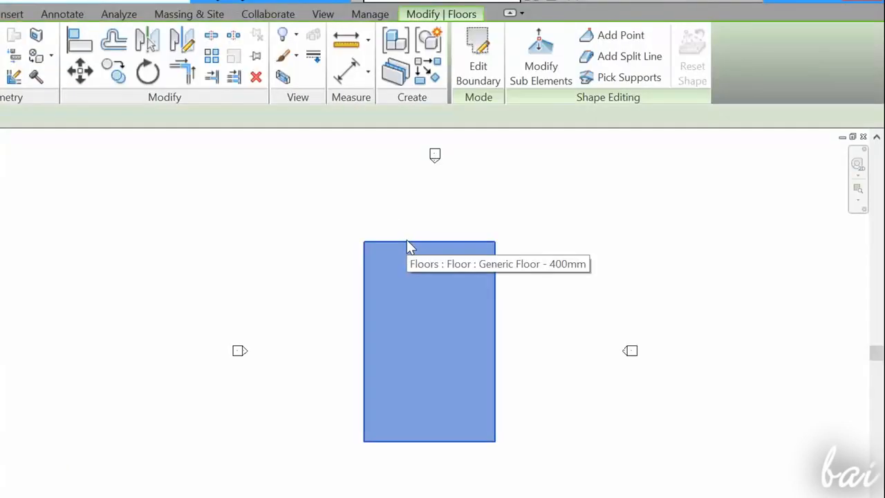
left_click(479, 72)
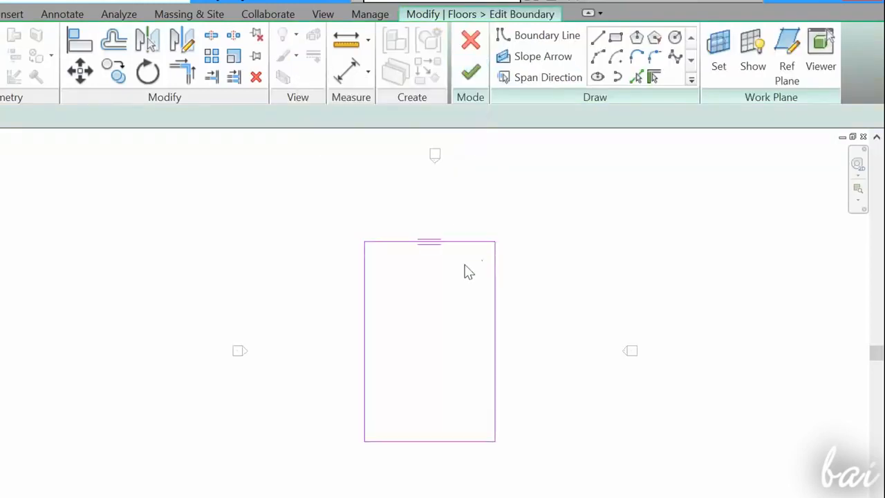
left_click(461, 244)
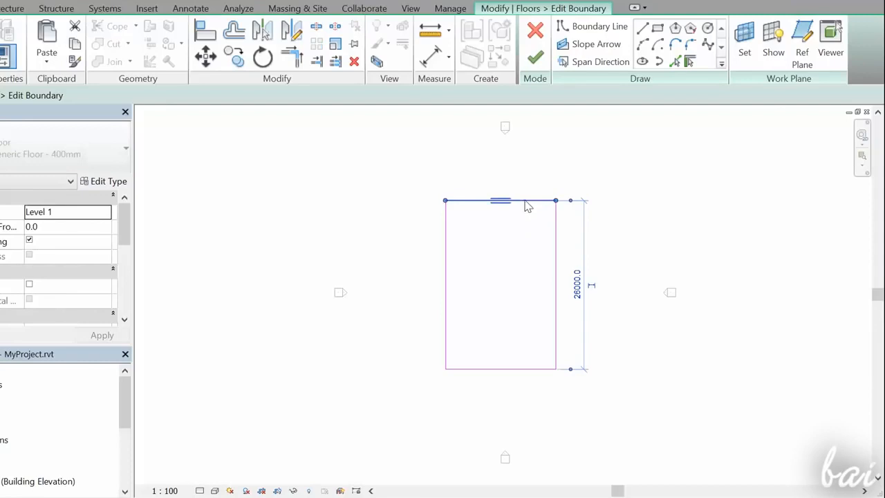
left_click_drag(525, 201, 539, 163)
left_click(556, 199)
mouse_move(557, 207)
left_mouse_down()
mouse_move(651, 214)
mouse_move(557, 232)
left_mouse_up()
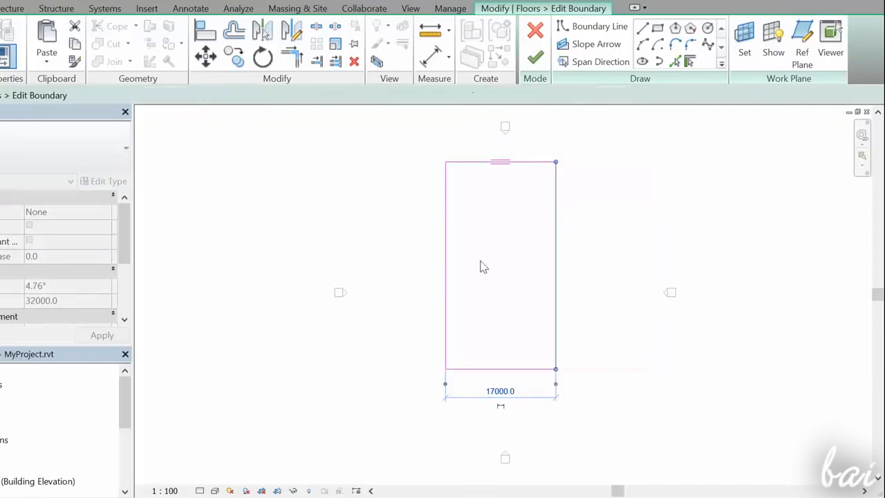
left_click_drag(449, 266, 377, 253)
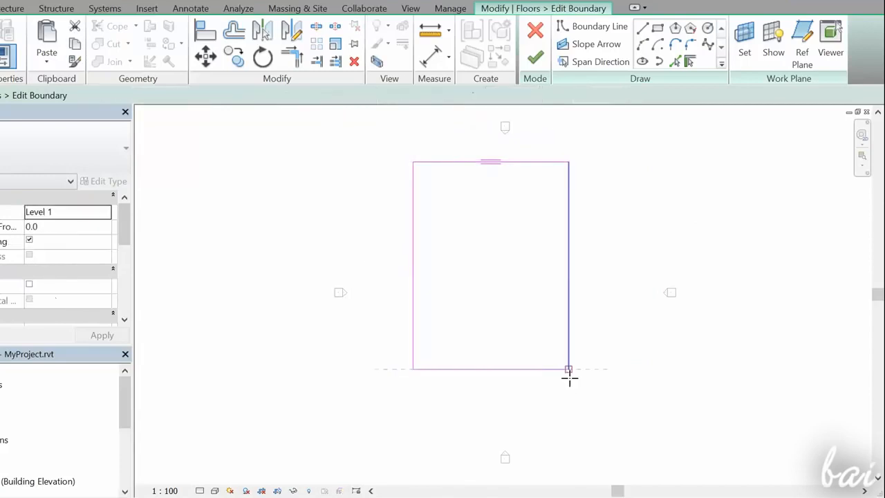
Replace the boundary's lower edge with two inward-slanting lines, the left one about 14000 mm long, joined by a short horizontal line.
left_click(413, 369)
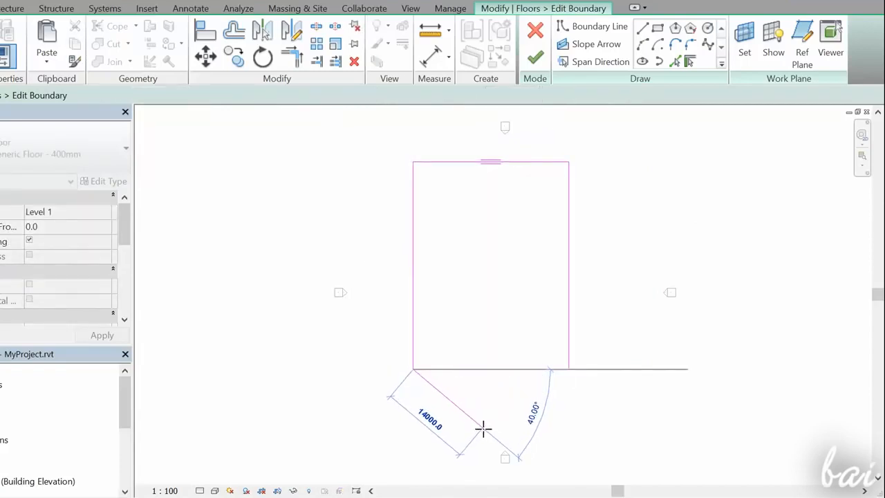
left_click(482, 427)
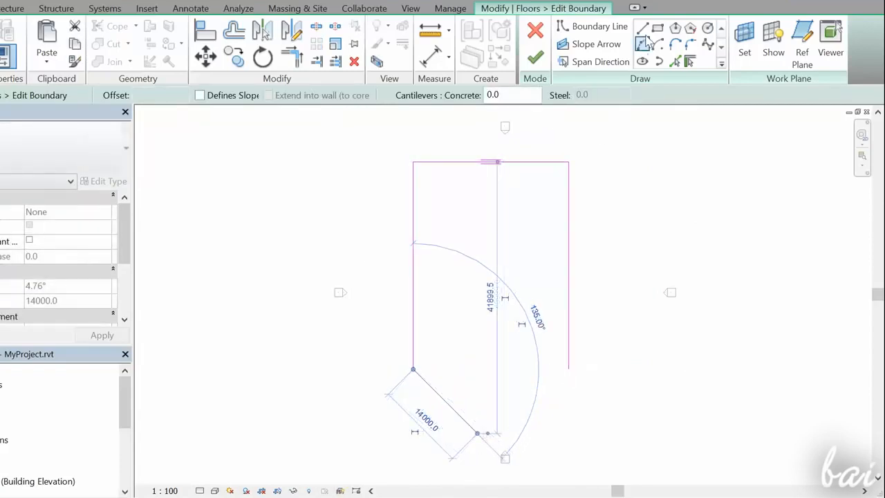
left_click(646, 33)
left_click(568, 369)
left_click(476, 436)
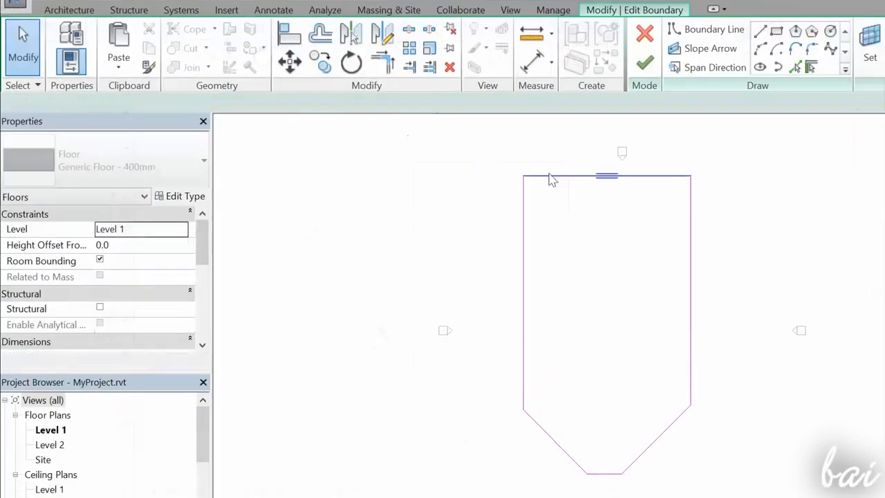
Try deleting the boundary's upper edge and moving it out to the right of the sketch.
left_click(550, 176)
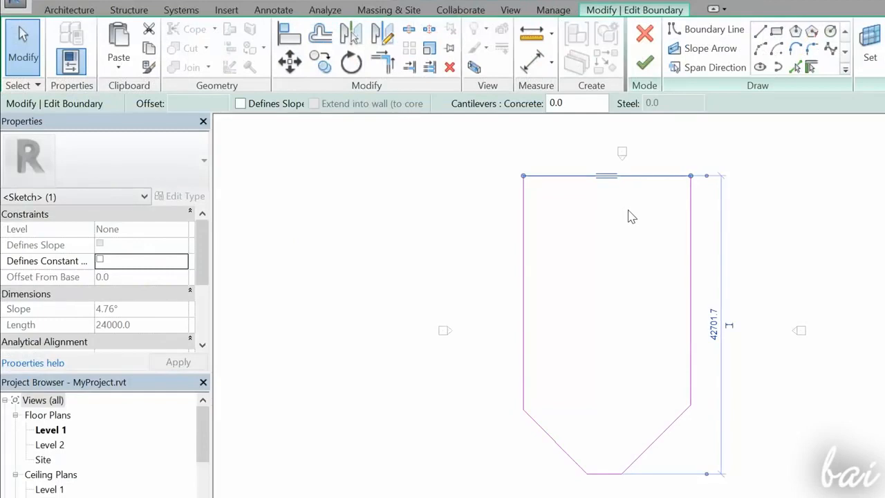
left_click(631, 215)
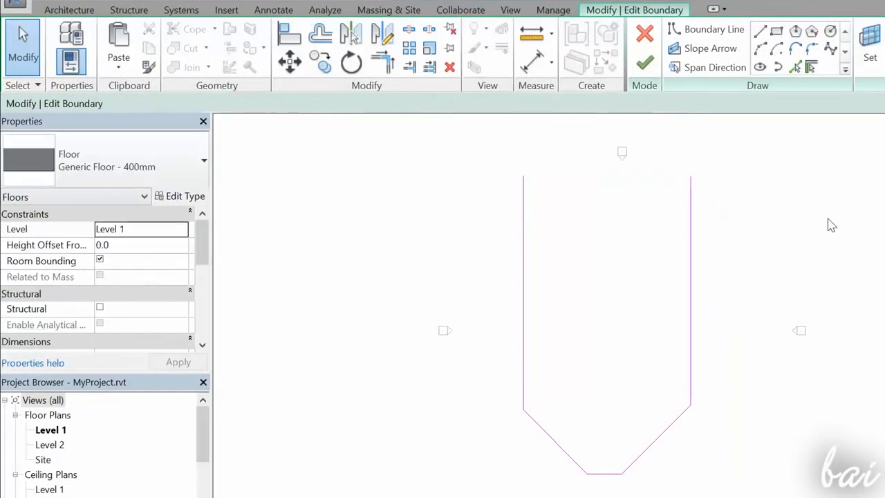
left_click(690, 176)
left_click_drag(694, 179, 776, 186)
left_click_drag(604, 86, 621, 136)
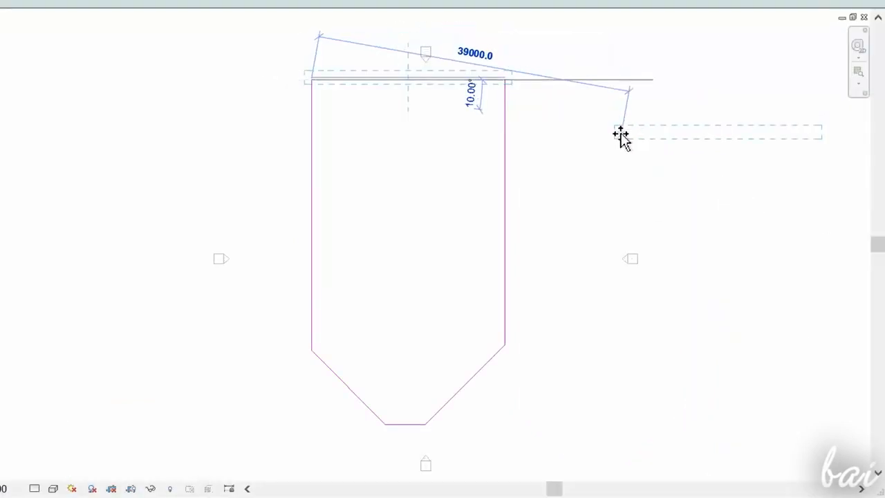
left_click(621, 137)
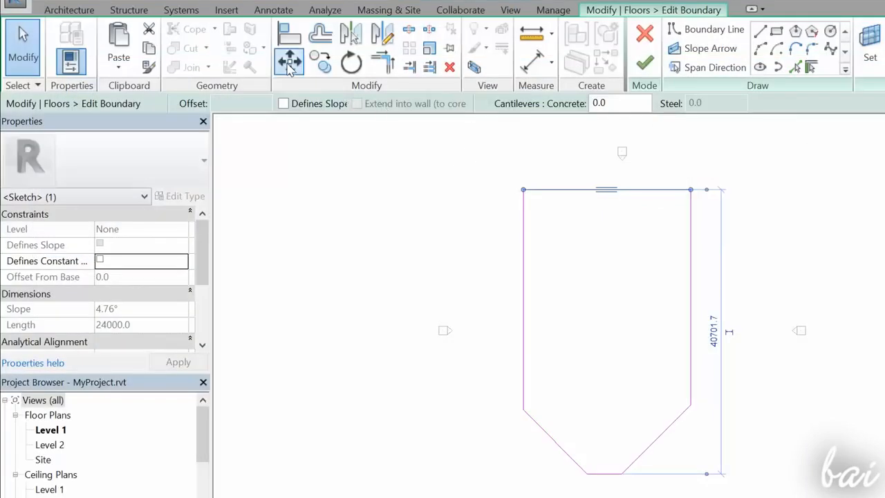
Try moving the boundary's upper edge about 11000 mm straight down, and try shifting it freehand.
left_click(289, 63)
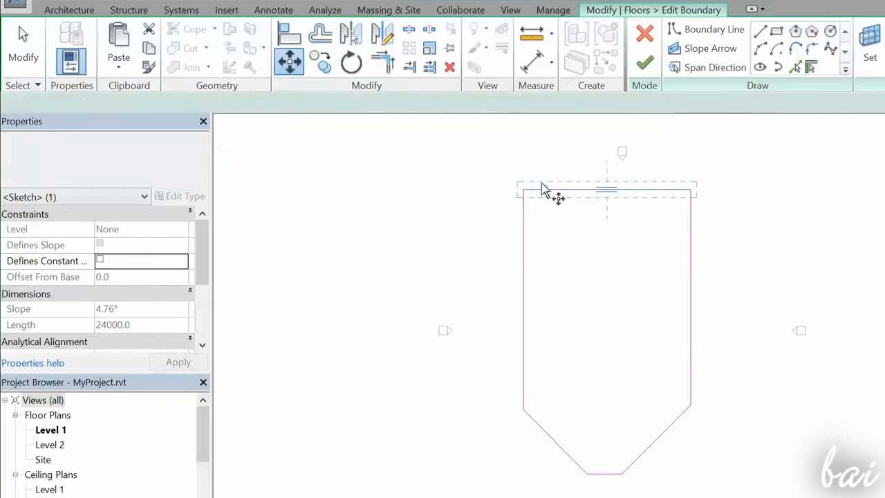
left_click(562, 197)
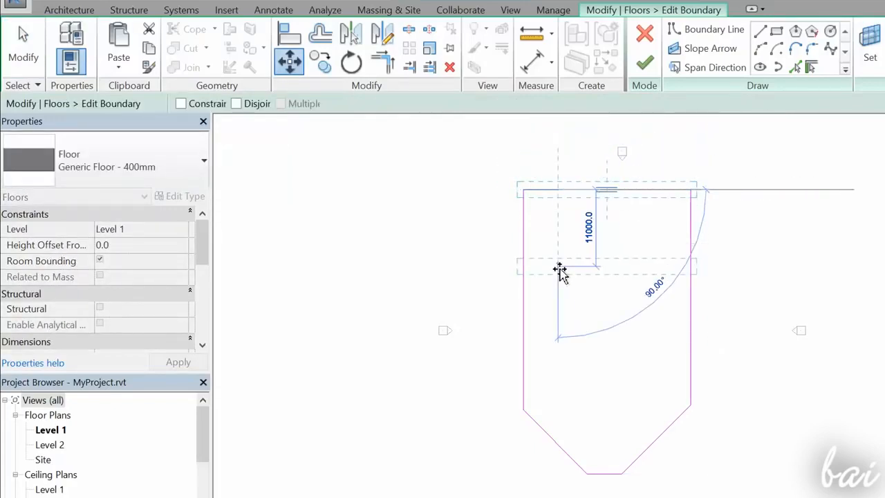
left_click(560, 268)
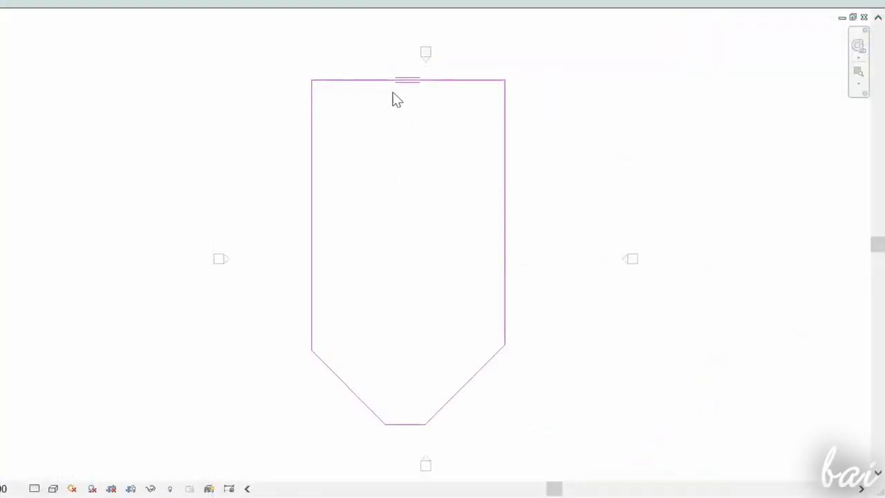
left_click(379, 81)
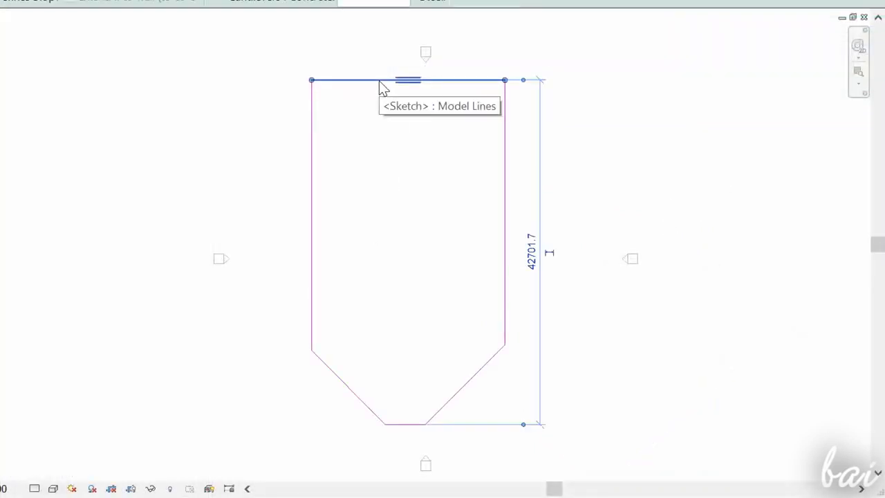
mouse_move(379, 82)
left_mouse_down()
mouse_move(401, 225)
mouse_move(518, 182)
mouse_move(573, 100)
left_mouse_up()
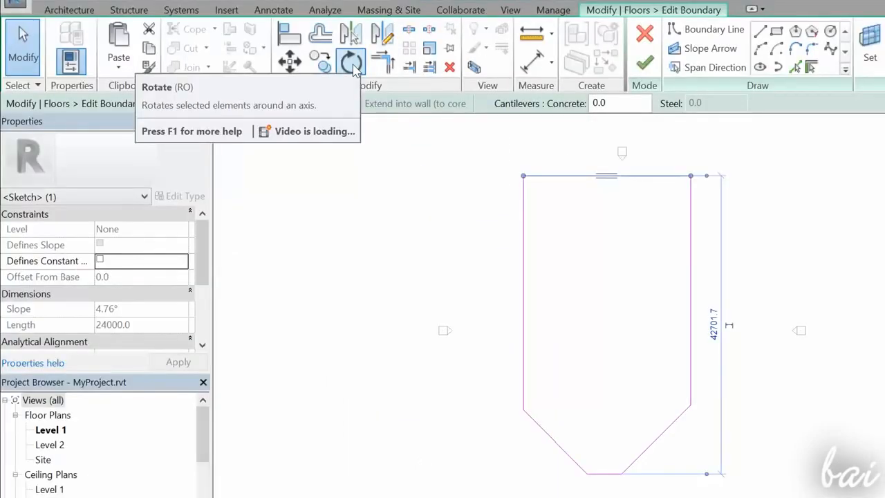
Try rotating the upper edge about a center point placed inside the boundary, and undo the rotation.
left_click(350, 62)
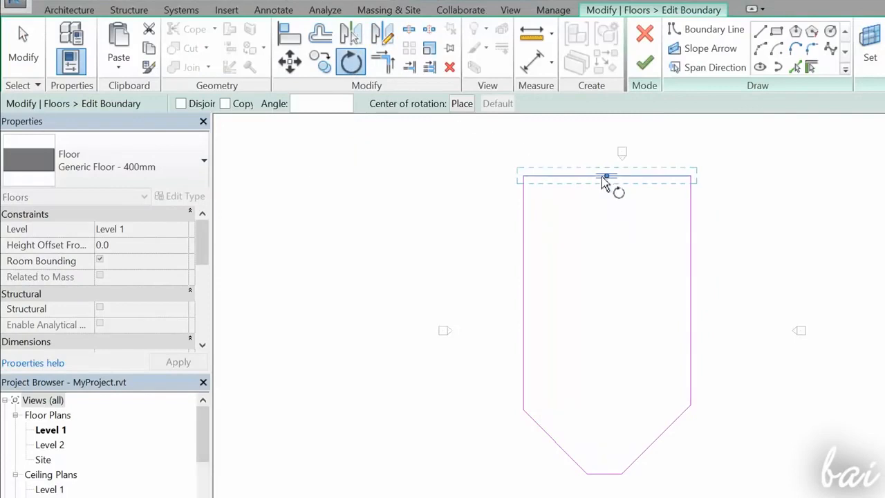
left_click_drag(606, 176, 604, 296)
left_click(822, 299)
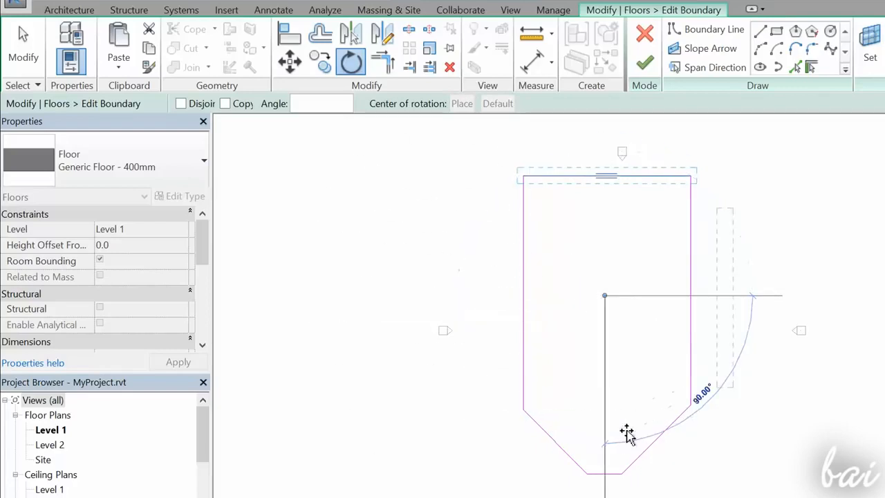
left_click(768, 248)
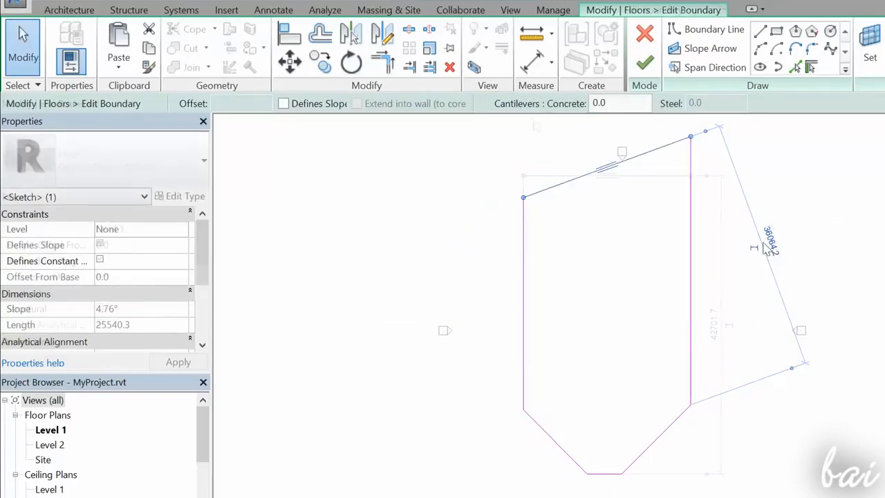
key("ctrl+z")
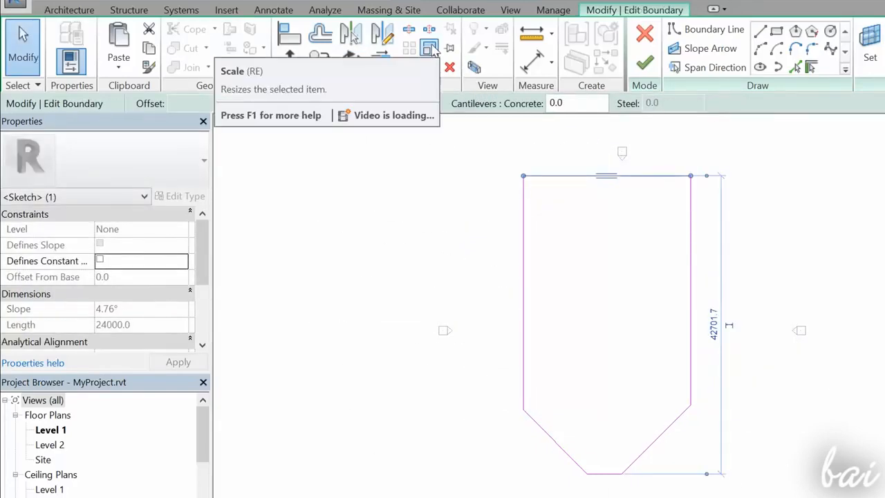
Try scaling the boundary's upper edge graphically, rotate it by 45° instead, and undo the rotation.
left_click(429, 49)
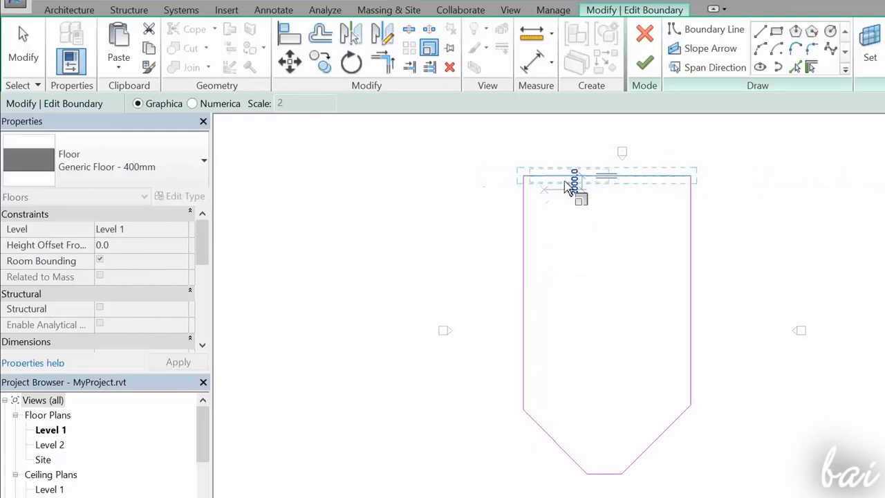
key("r")
key("o")
left_click(268, 103)
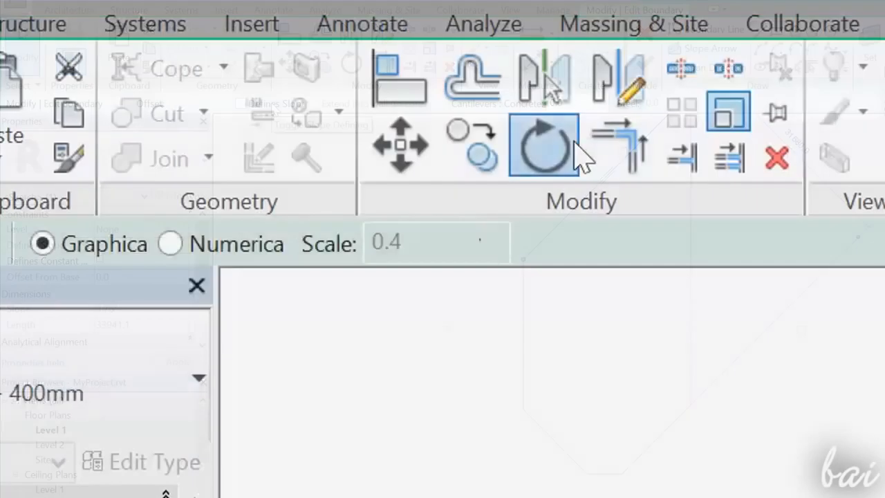
left_click(575, 133)
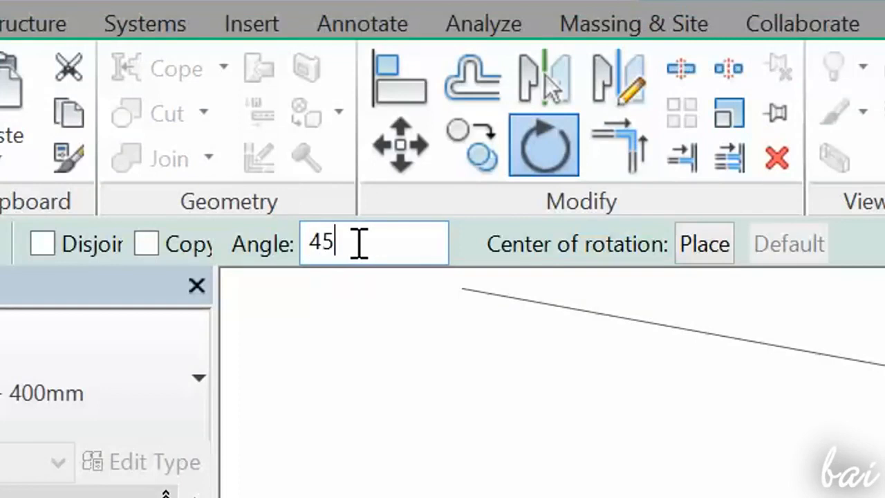
key("Return")
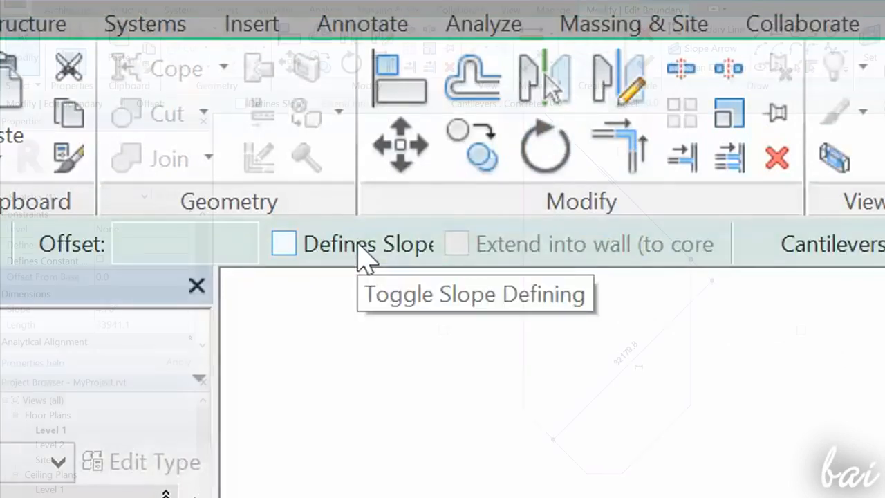
scroll(719, 215, "down", 3)
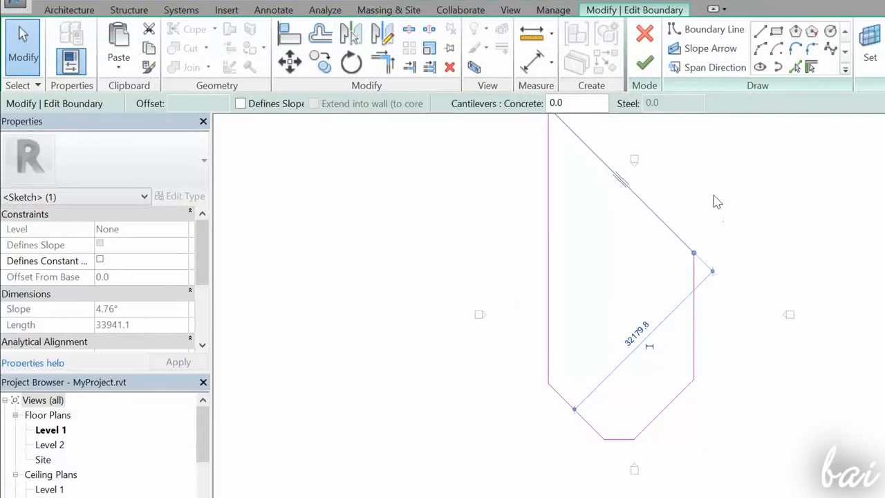
scroll(705, 149, "up", 1)
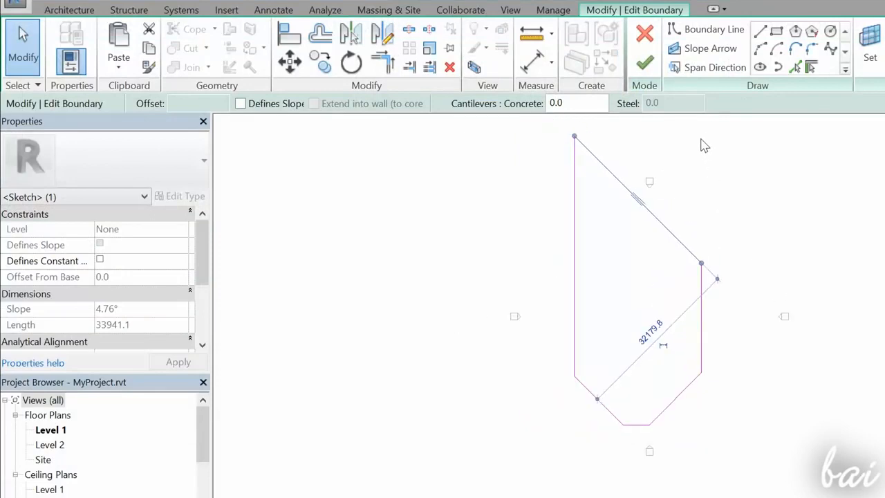
key("ctrl+z")
key("Escape")
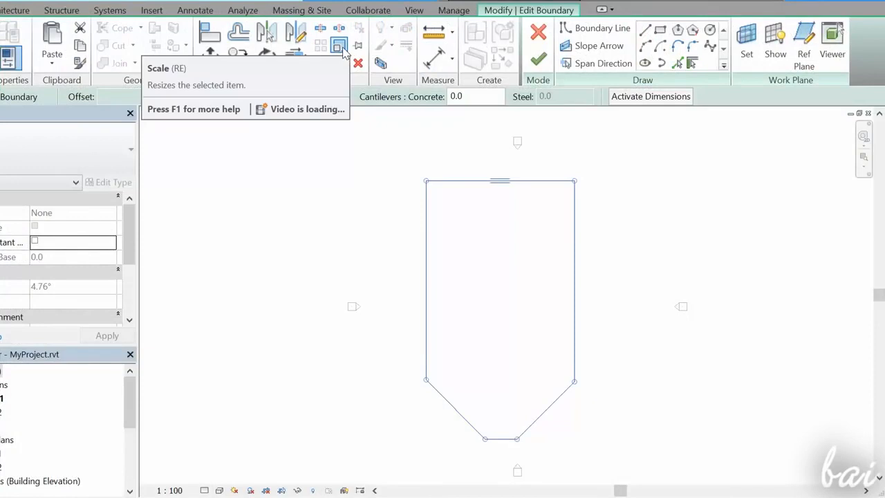
Try scaling the whole floor boundary graphically from an origin on its upper edge, and undo the scaling.
left_click(340, 47)
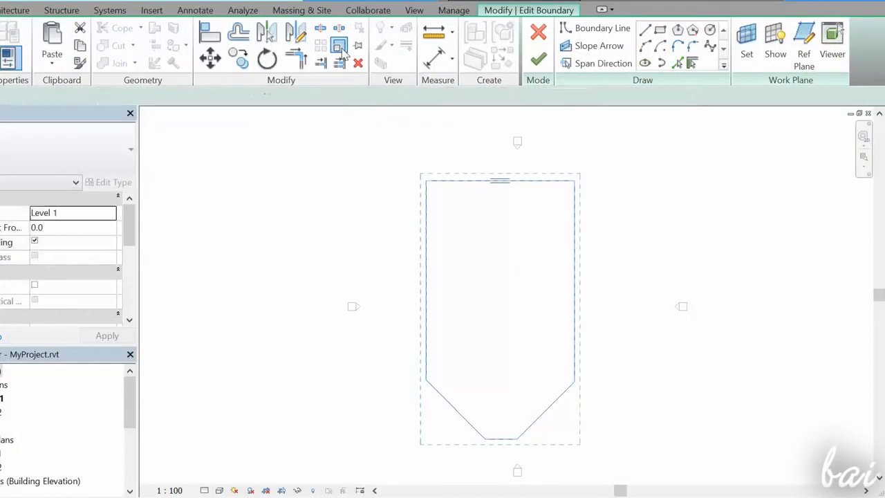
left_click(464, 183)
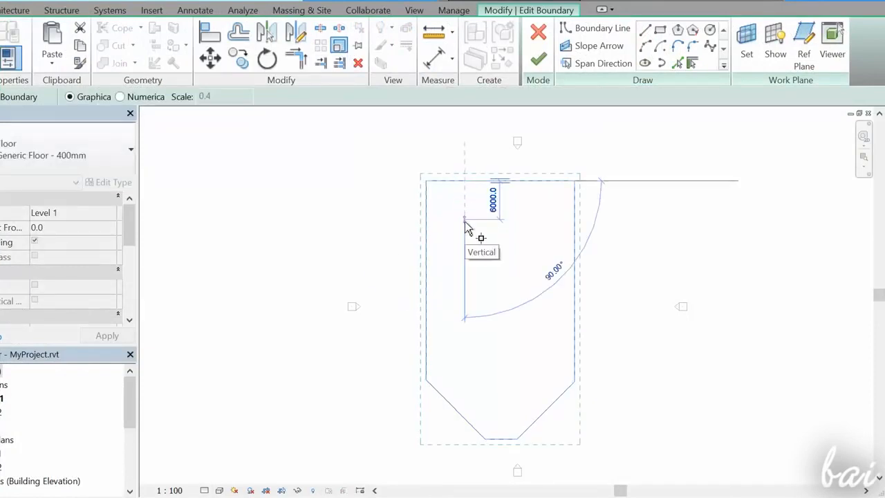
left_click(472, 217)
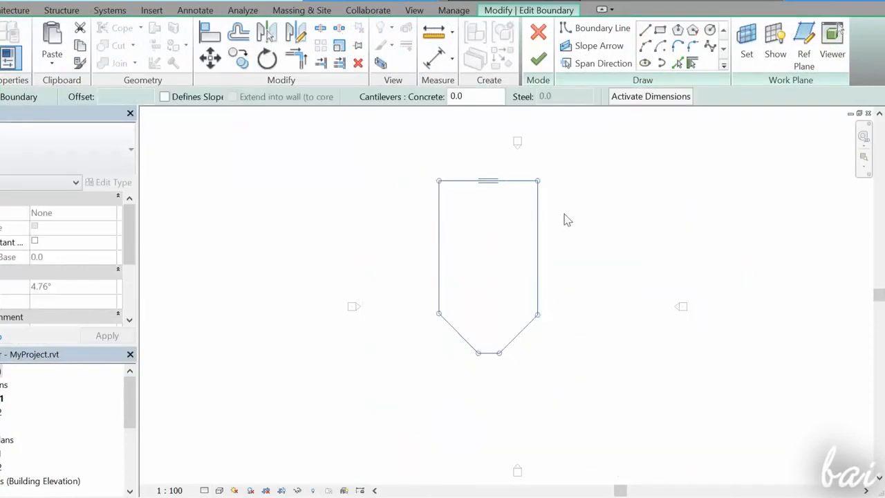
key("ctrl+z")
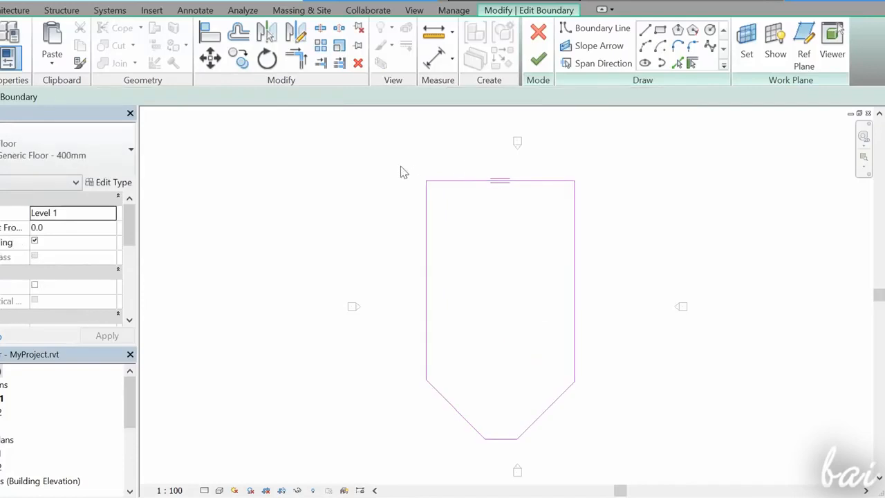
Select and release the boundary lines, finish the floor's boundary edit, and deselect the floor.
mouse_move(454, 213)
left_mouse_down()
mouse_move(573, 373)
mouse_move(602, 452)
left_mouse_up()
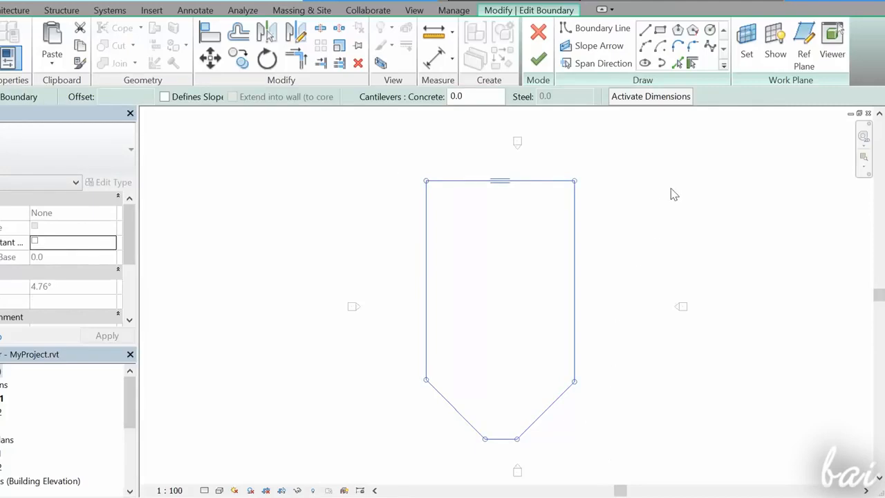
key("Escape")
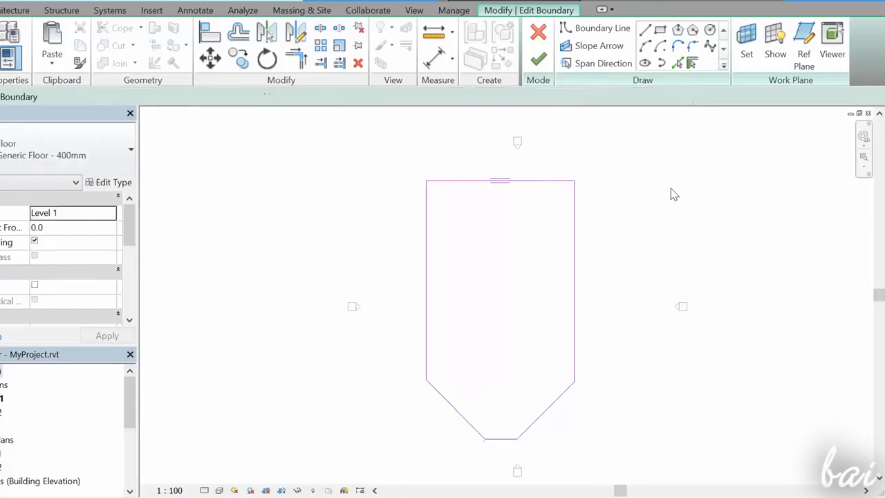
left_click(537, 59)
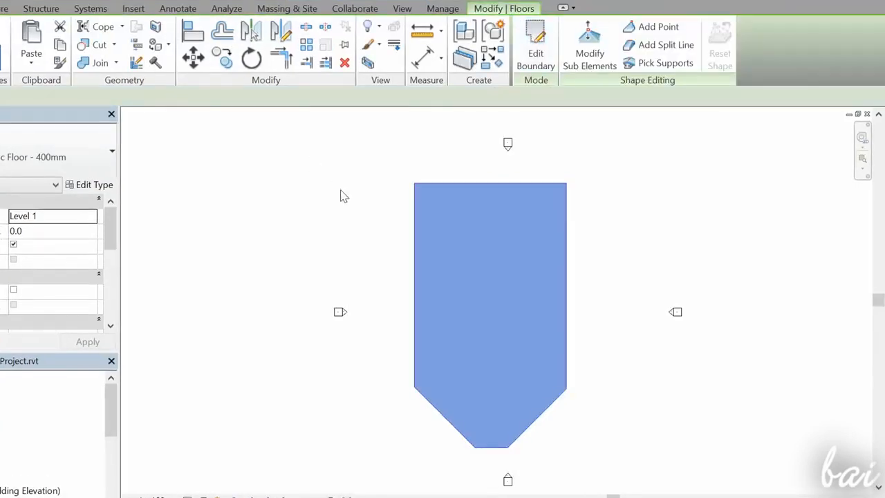
left_click(340, 195)
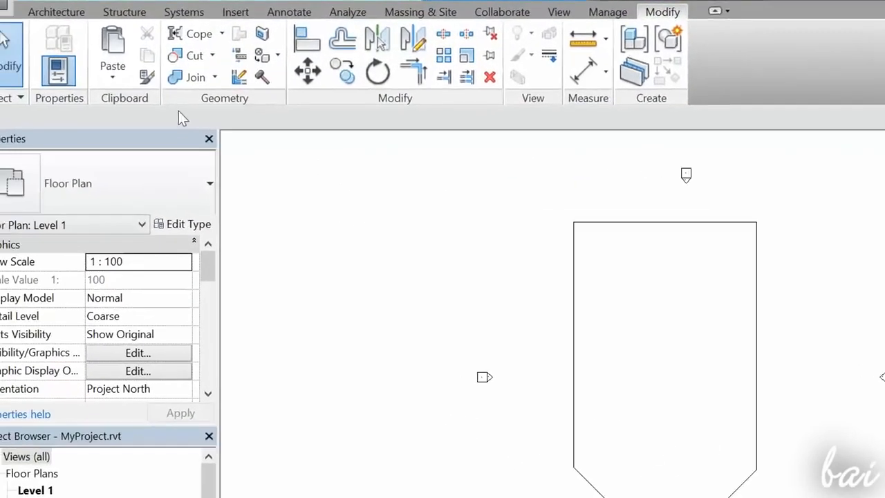
Trace walls from the floor's upper-left corner along its left, lower-left diagonal and bottom edges, and set the wall height to 6000.
left_click(71, 21)
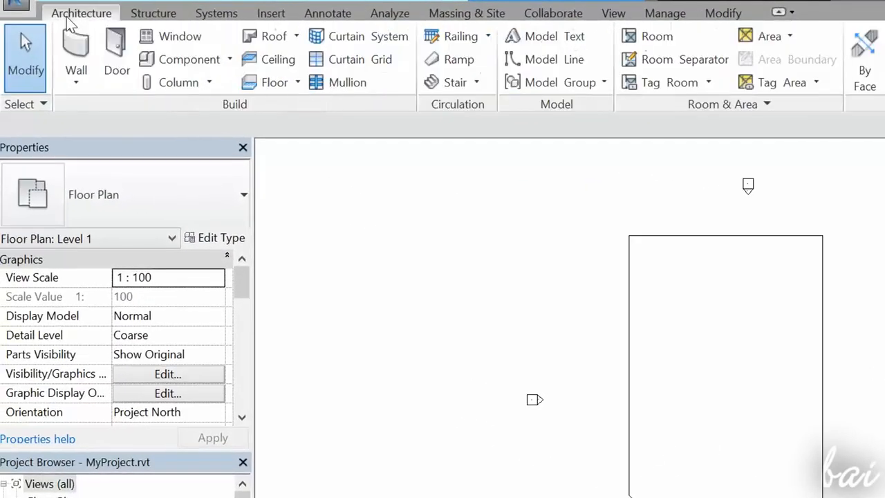
left_click(88, 54)
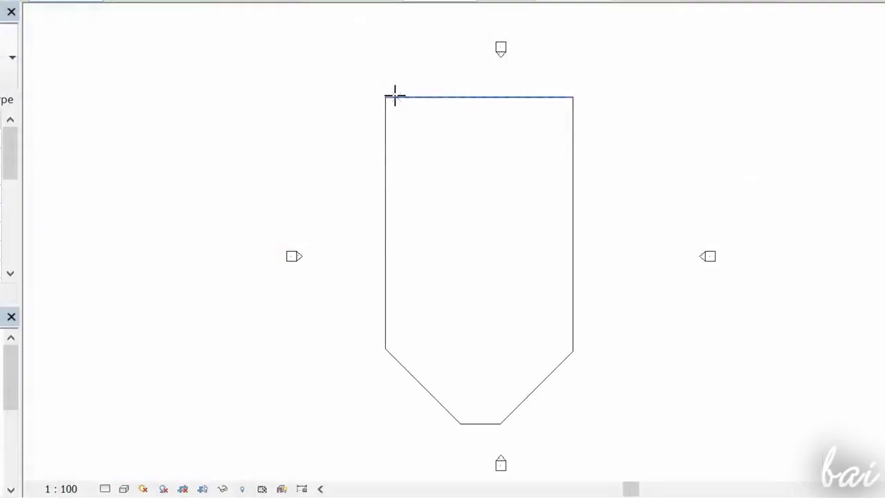
left_click(628, 236)
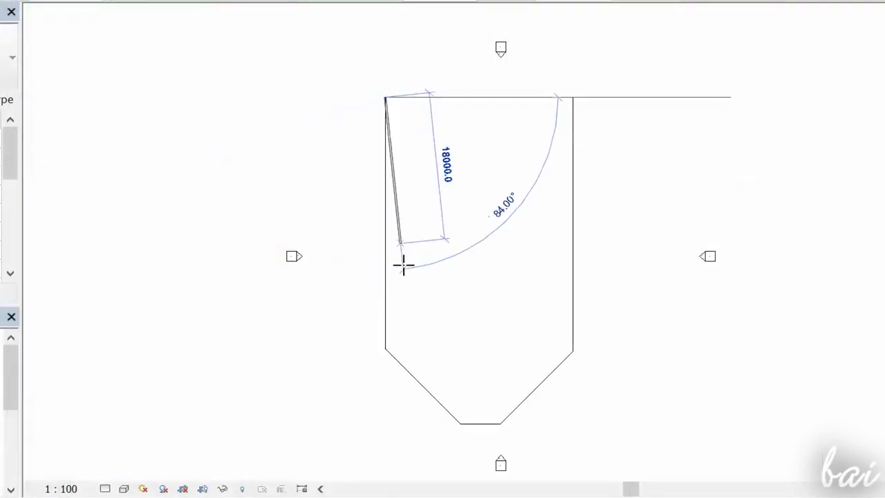
left_click(385, 349)
left_click(459, 423)
left_click(500, 423)
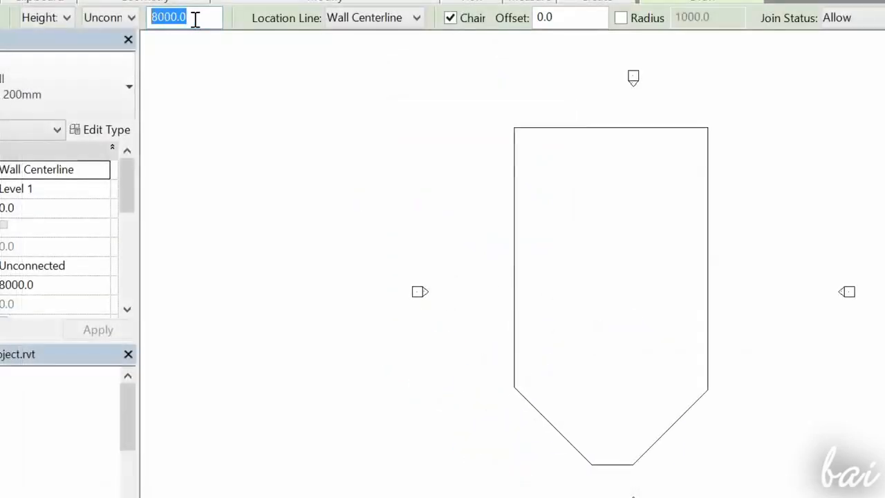
type("6000.0")
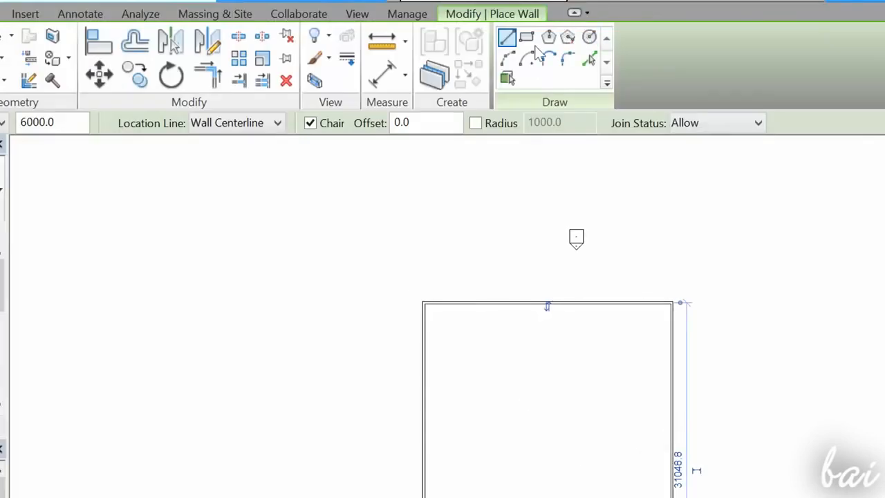
Try drawing a single straight horizontal wall in an empty area of the plan.
left_click(509, 60)
left_click(528, 40)
scroll(494, 159, "up", 3)
left_click(389, 229)
left_click(689, 229)
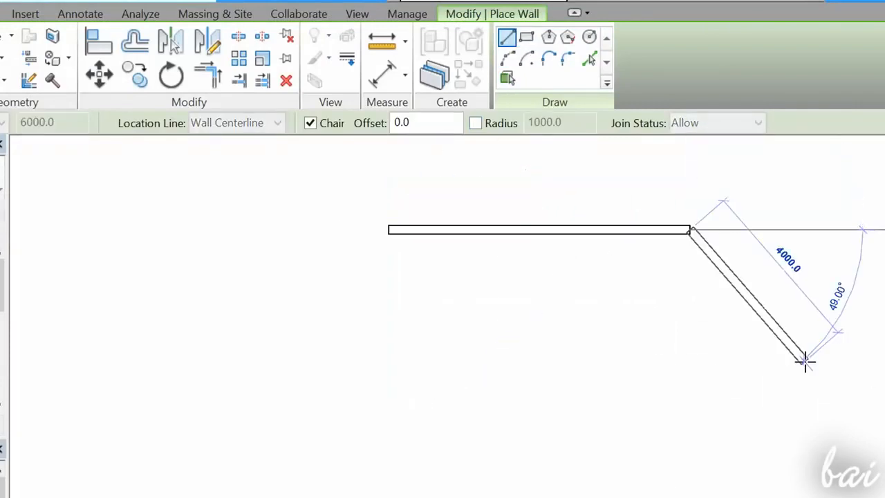
Try drawing a curved wall below the straight one with the Start-End-Radius Arc shape.
left_click(508, 58)
left_click(470, 367)
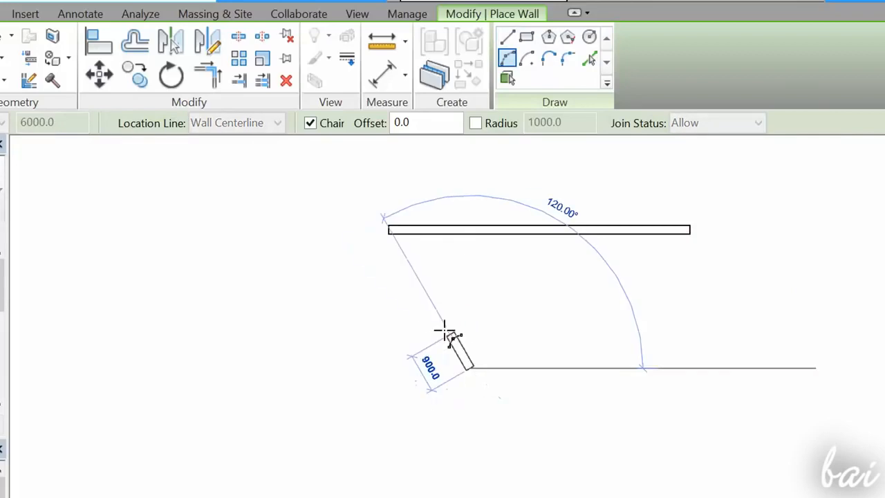
left_click(421, 297)
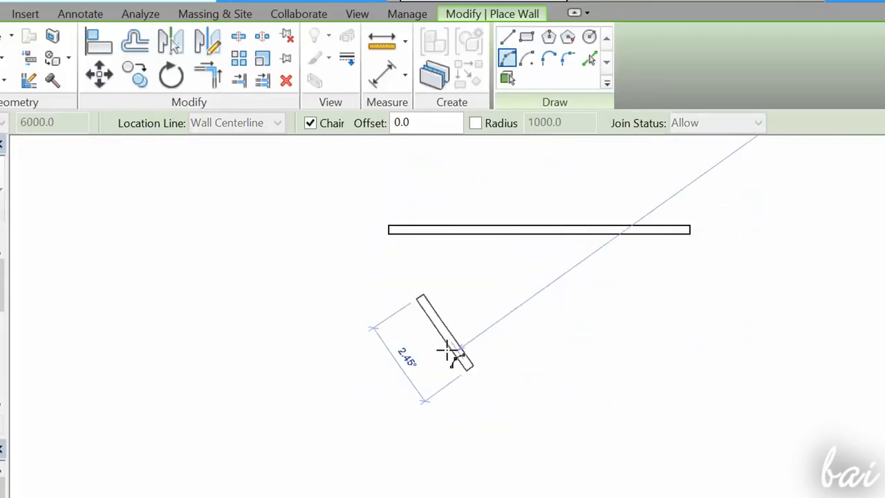
left_click(418, 380)
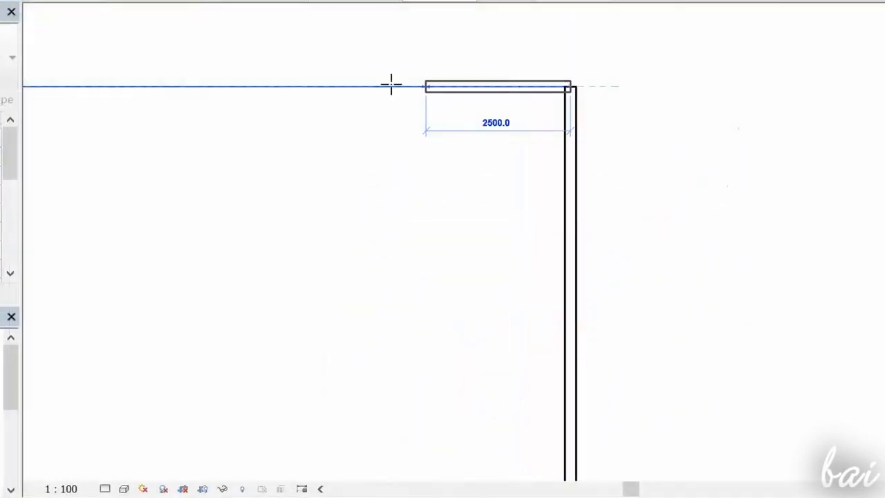
Close the wall loop by running the last wall along the floor's upper edge to its upper-left corner.
scroll(283, 85, "down", 5)
scroll(290, 86, "up", 5)
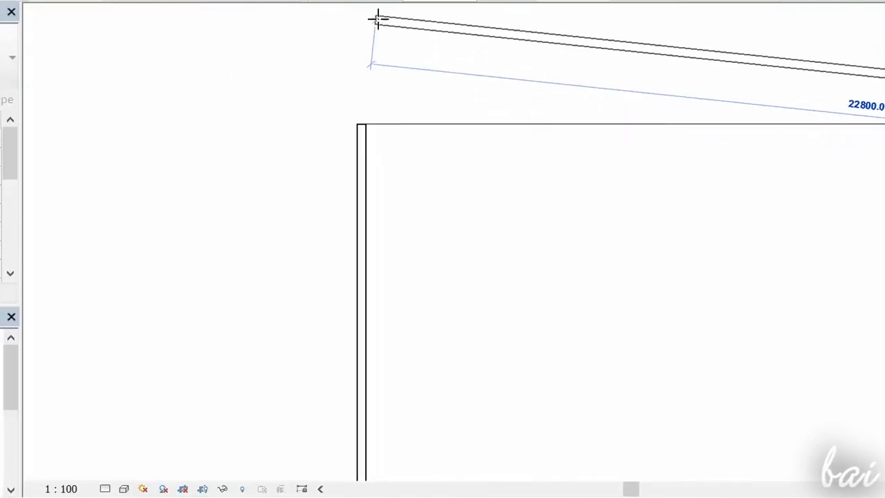
left_click(362, 123)
scroll(398, 215, "up", 2)
scroll(255, 27, "up", 2)
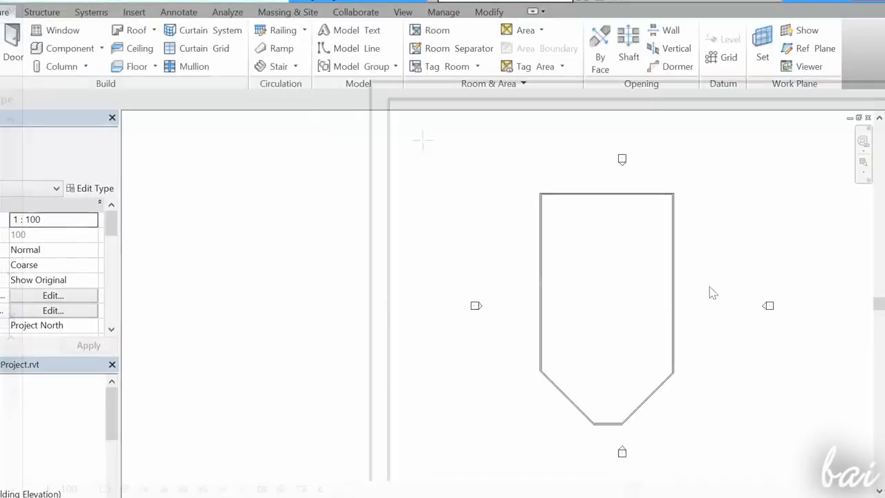
scroll(735, 291, "up", 2)
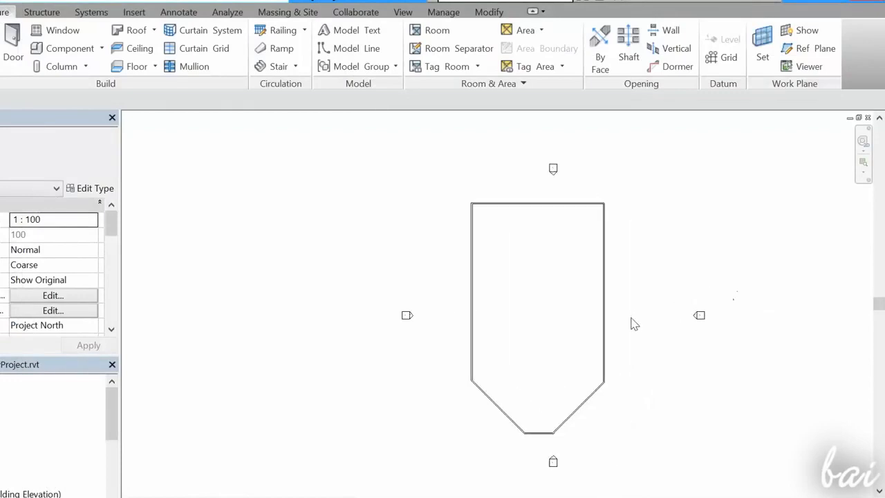
scroll(622, 332, "up", 1)
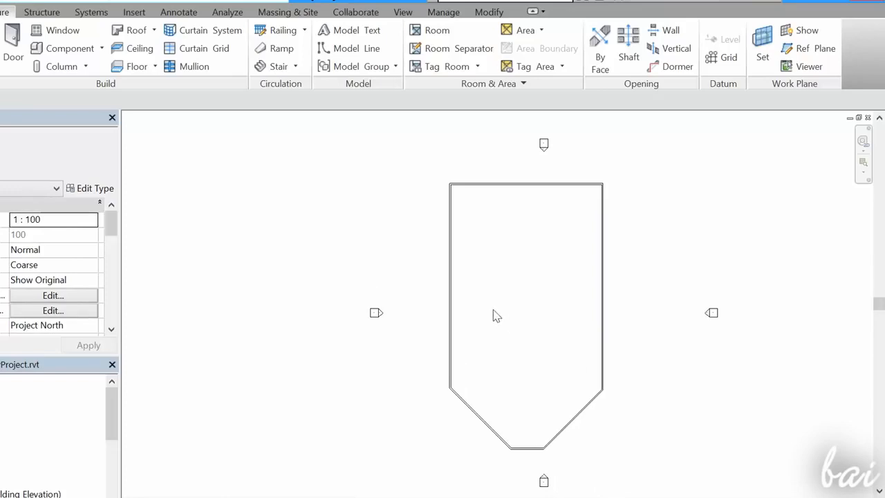
Open the default 3D view and turn the walled floor through several isometric orientations with the ViewCube.
left_click(404, 12)
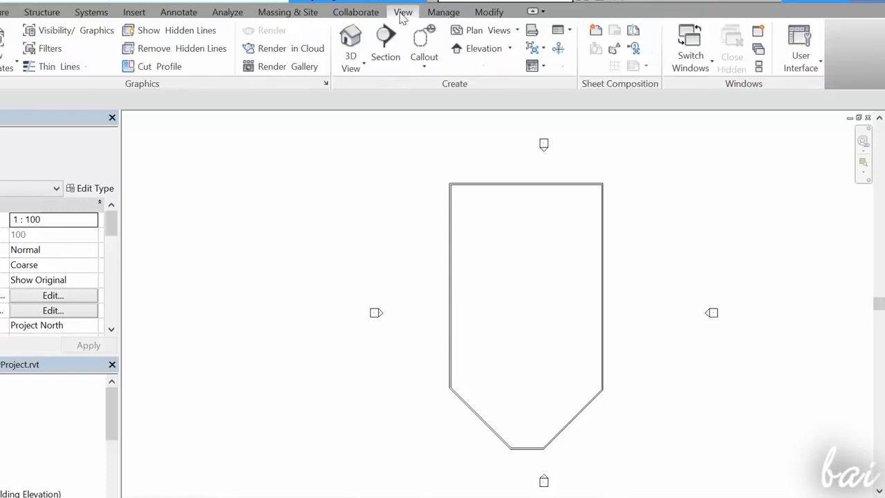
left_click(351, 36)
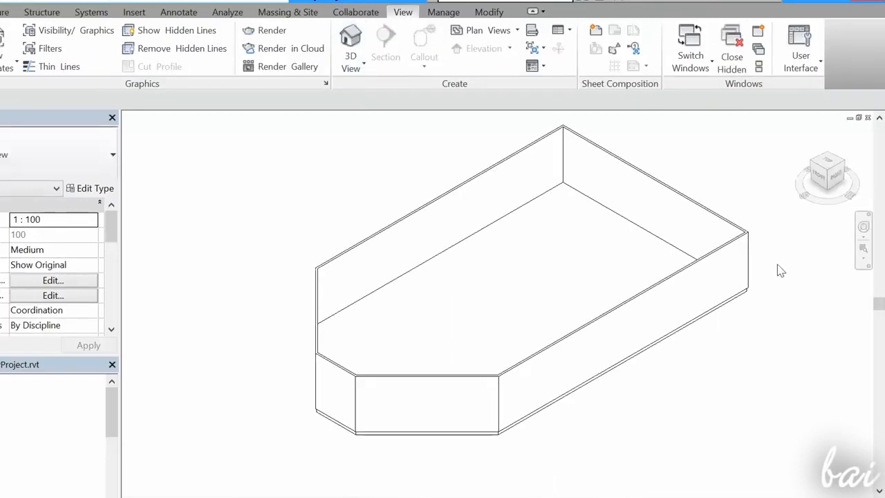
left_click(814, 166)
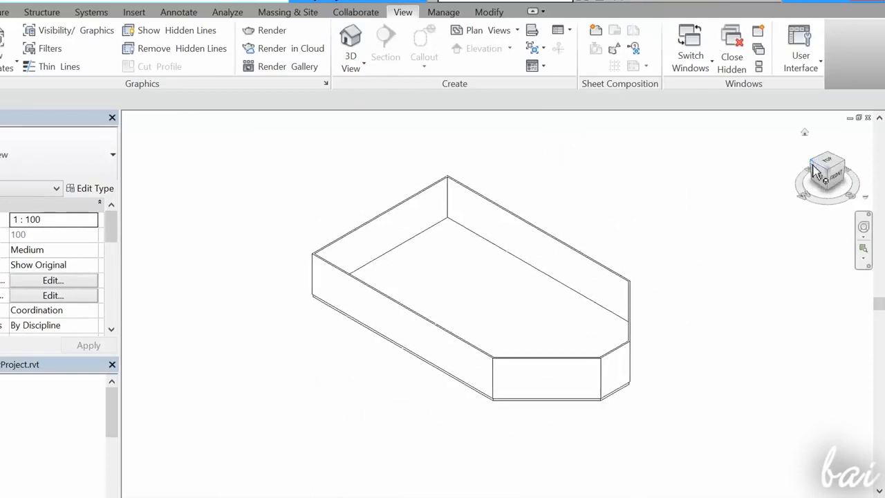
left_click(815, 170)
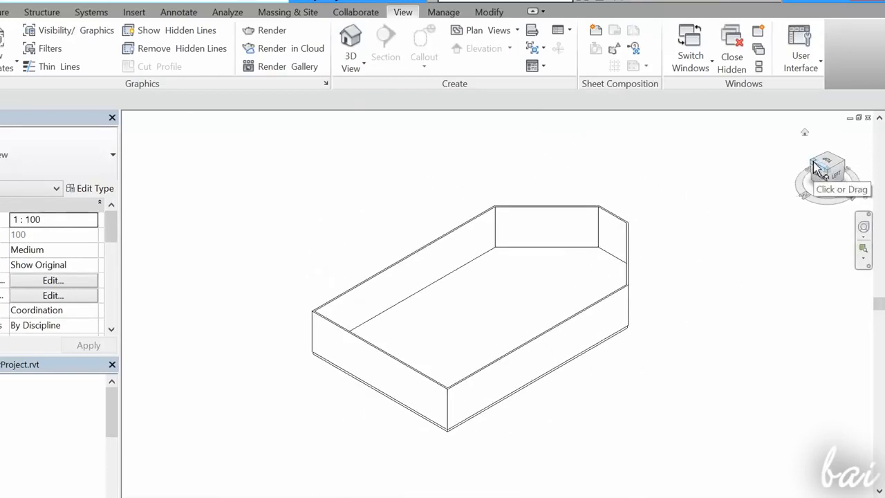
left_click(815, 168)
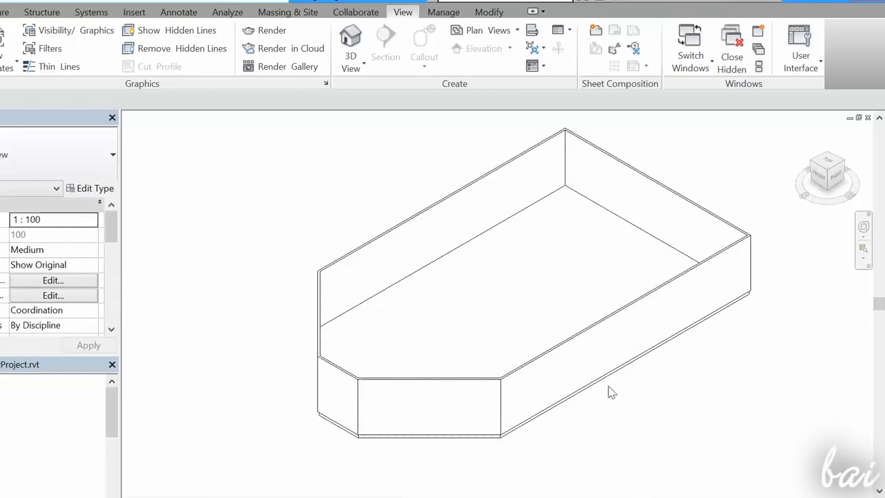
Orbit the 3D view with the steering wheel to see the walled floor from a slightly different angle.
scroll(604, 387, "down", 2)
scroll(616, 399, "up", 2)
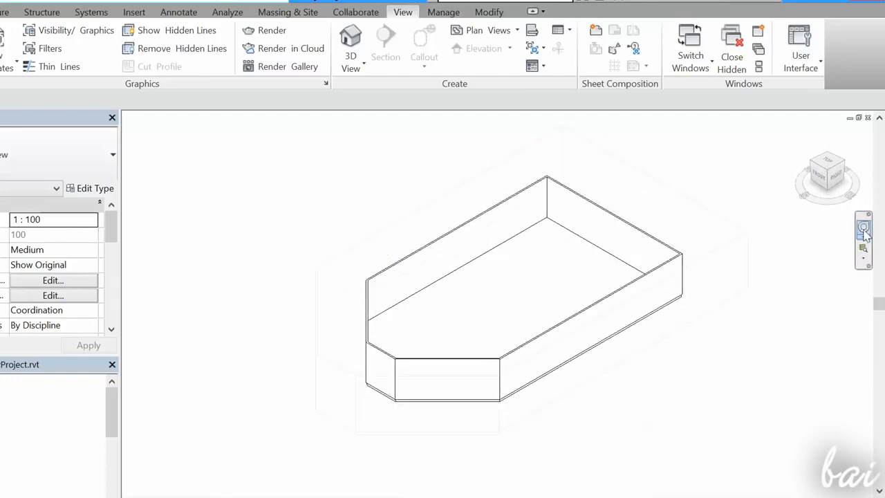
left_click(863, 228)
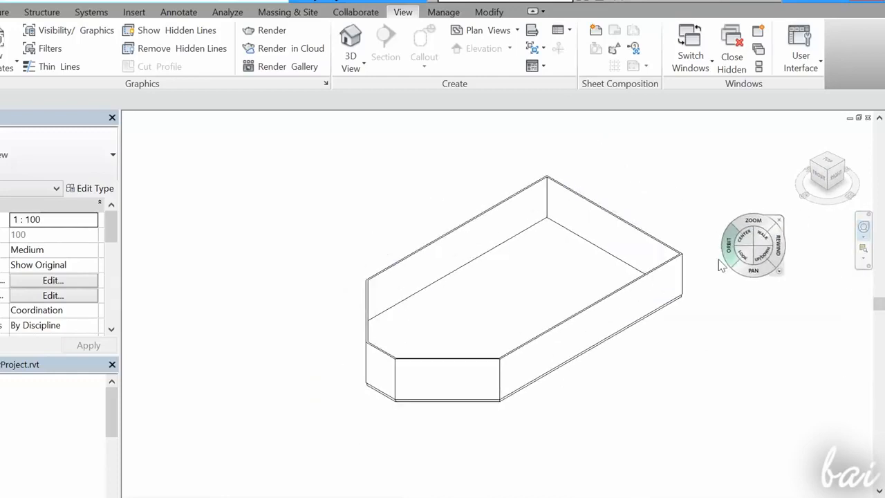
left_click_drag(699, 278, 770, 223)
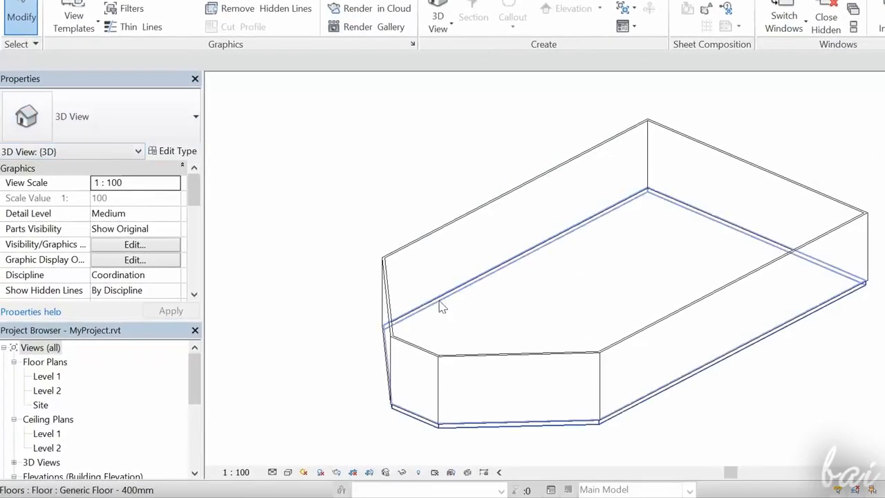
Select the Generic Floor - 400mm in the 3D view and review its constraints, structural settings and dimensions.
left_click(450, 325)
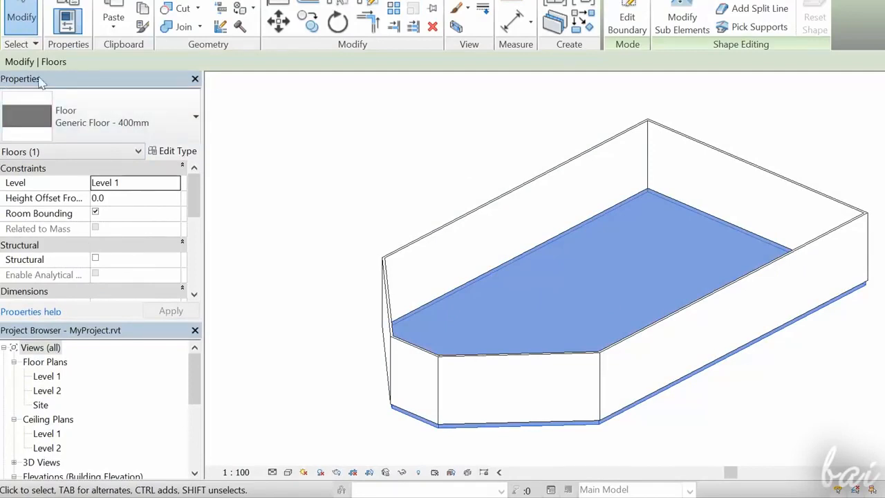
left_click_drag(195, 210, 197, 239)
scroll(104, 206, "up", 5)
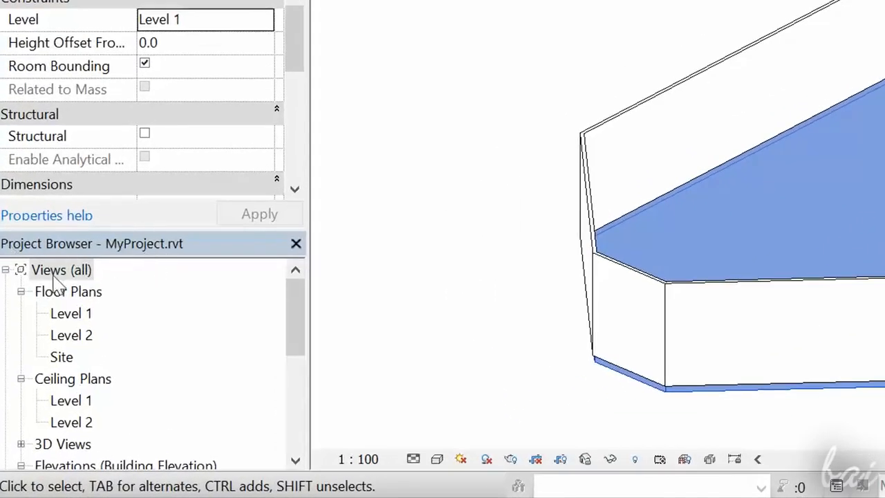
Look through the project's contents, collapsing and expanding Floor Plans and checking the Groups, Families, Sheets and Schedules/Quantities categories.
left_click(24, 310)
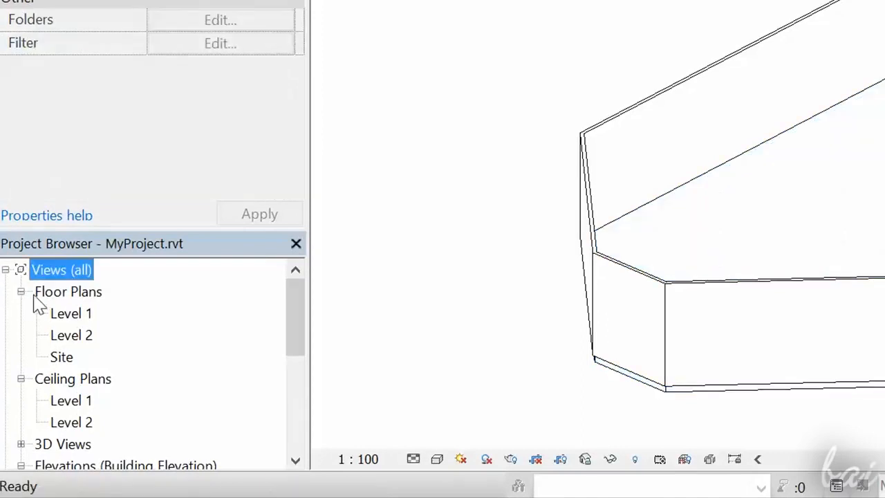
left_click(21, 291)
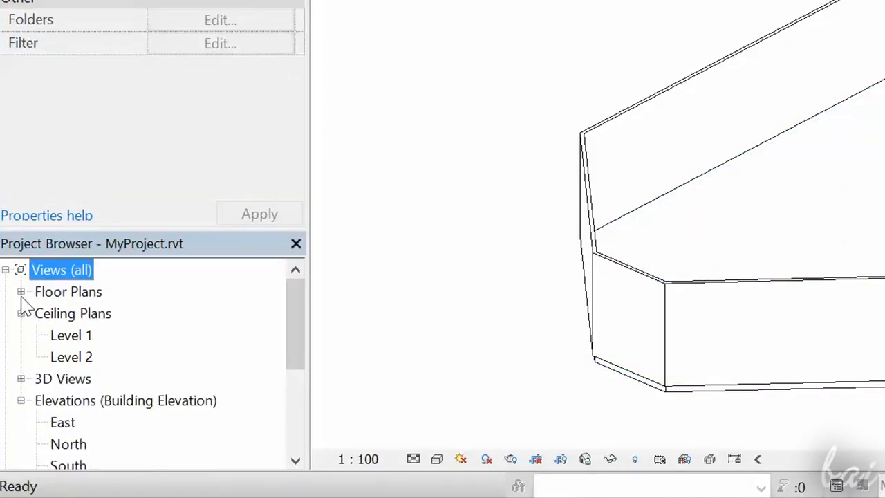
left_click(21, 292)
left_click_drag(300, 322, 310, 421)
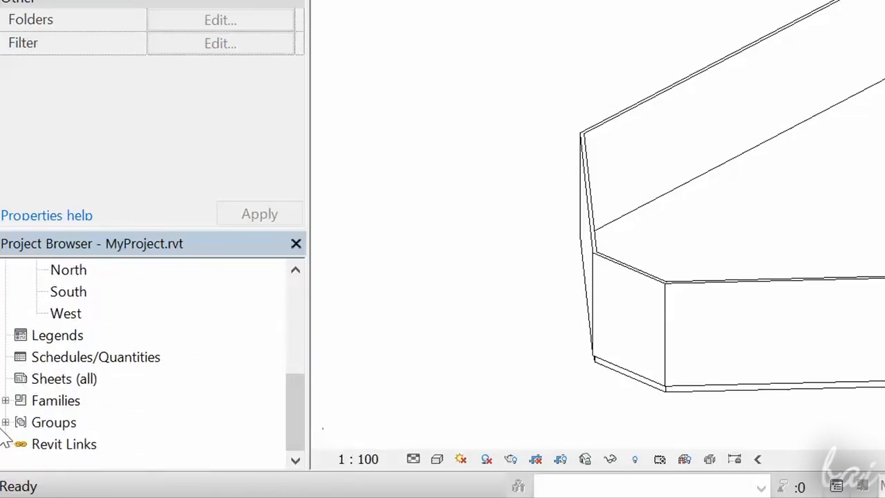
left_click(36, 423)
left_click(35, 402)
left_click(46, 384)
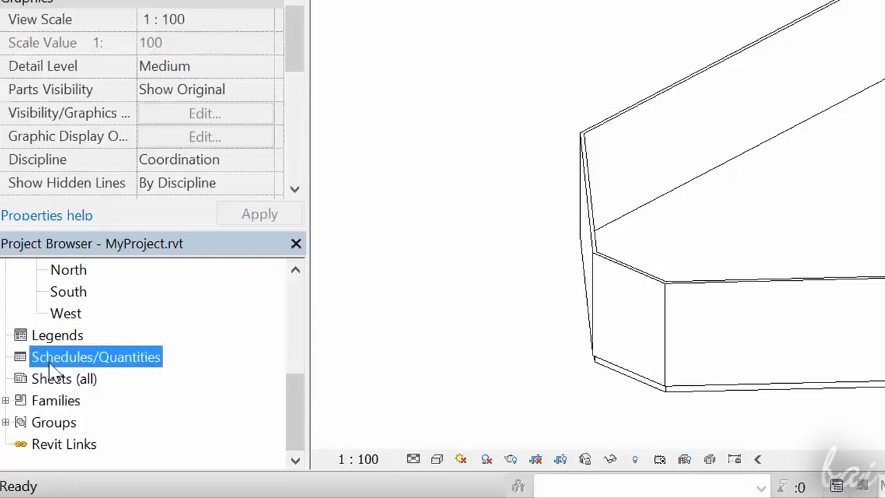
Check the Legends category in the project contents and open the Level 1 and Level 2 floor plans.
left_click(55, 336)
left_click_drag(293, 425, 300, 330)
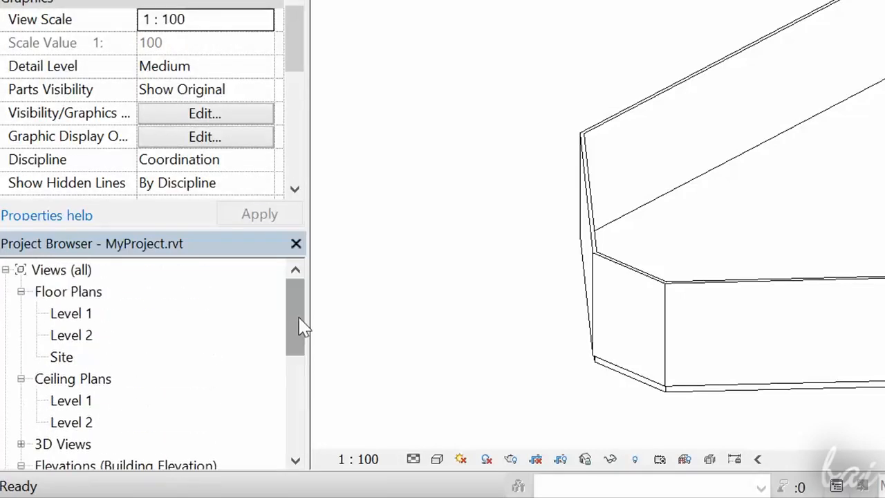
left_click(70, 313)
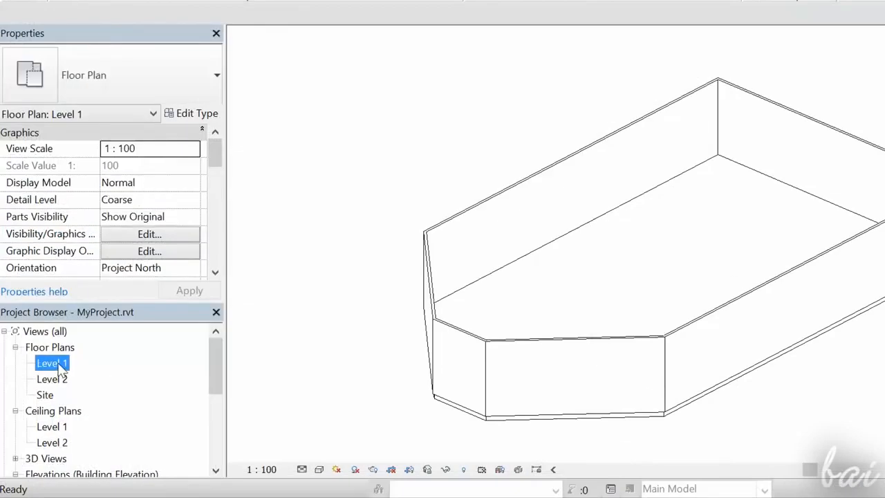
double_click(59, 368)
double_click(54, 380)
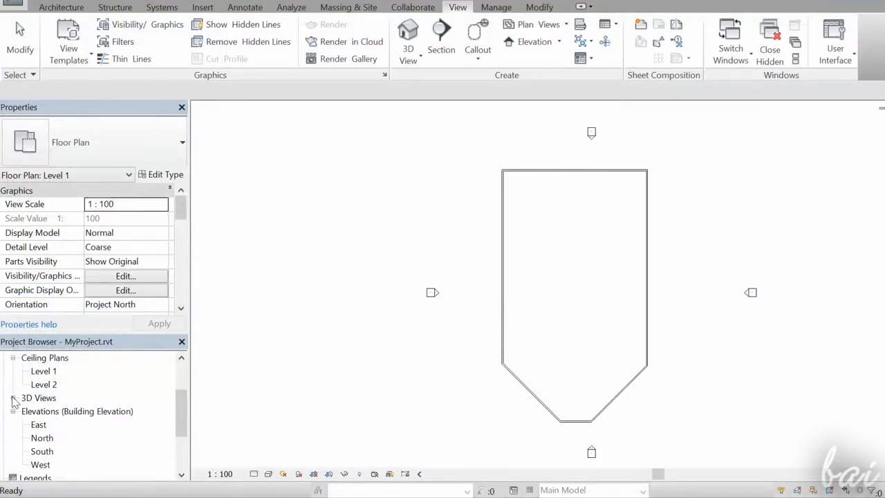
Expand 3D Views and open the {3D} view and the East, North, South and West elevations in turn.
left_click(13, 398)
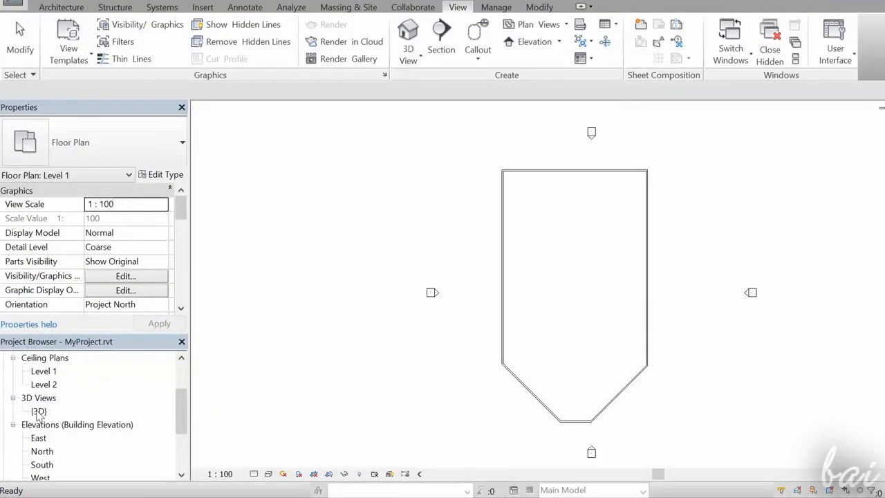
double_click(38, 412)
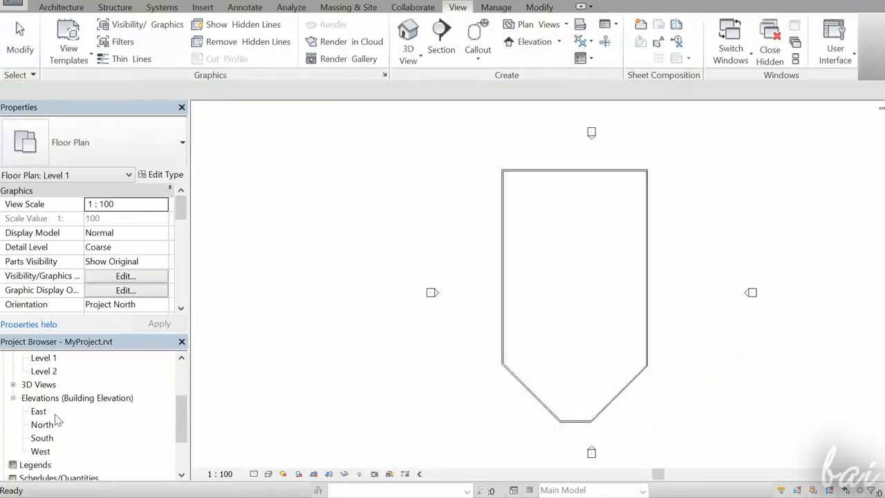
double_click(38, 411)
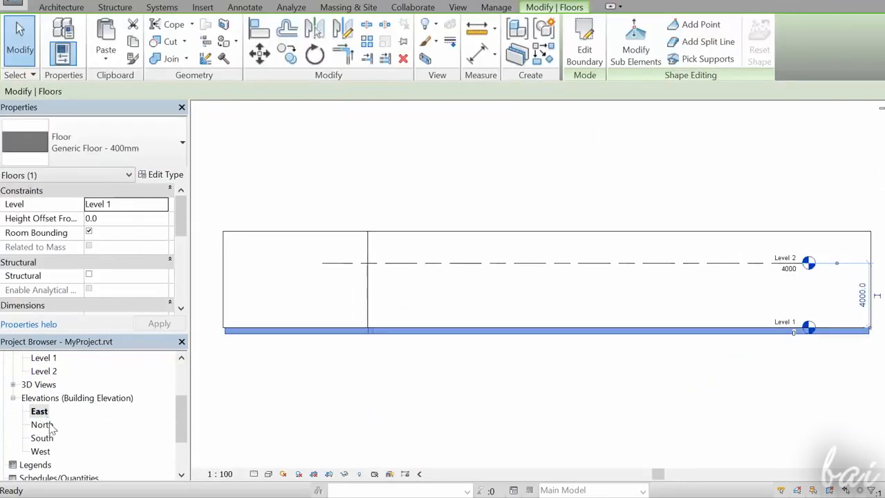
double_click(43, 424)
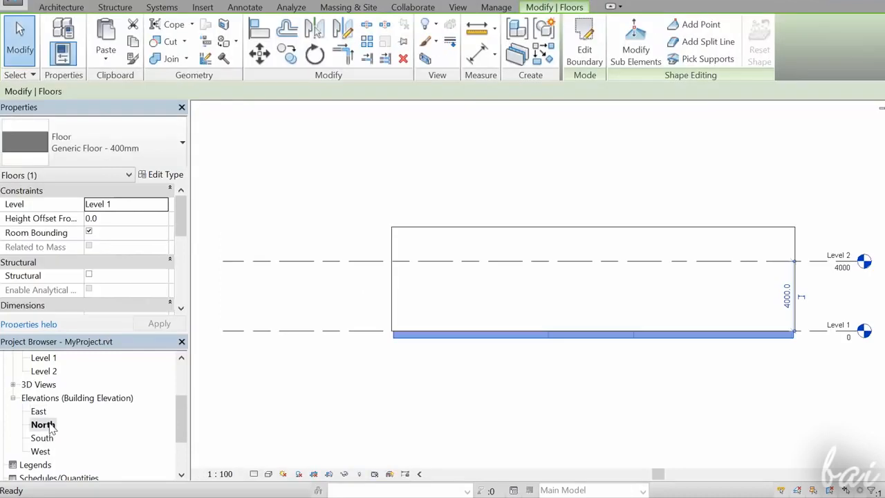
double_click(41, 438)
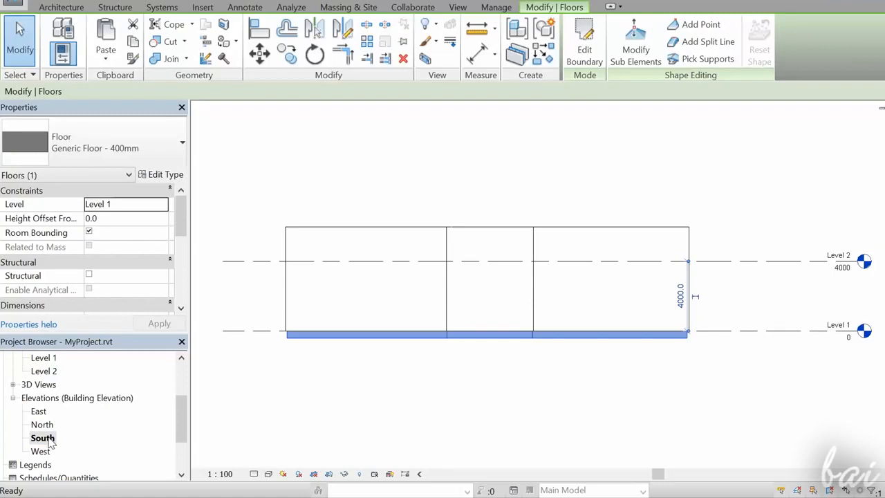
double_click(41, 451)
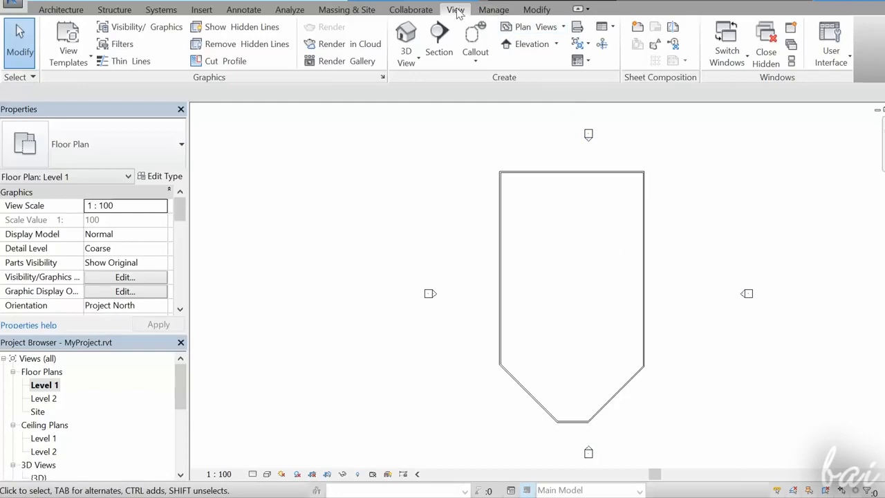
Place a Building Elevation marker in the Level 1 plan, below and to the left of the walled floor.
left_click(531, 45)
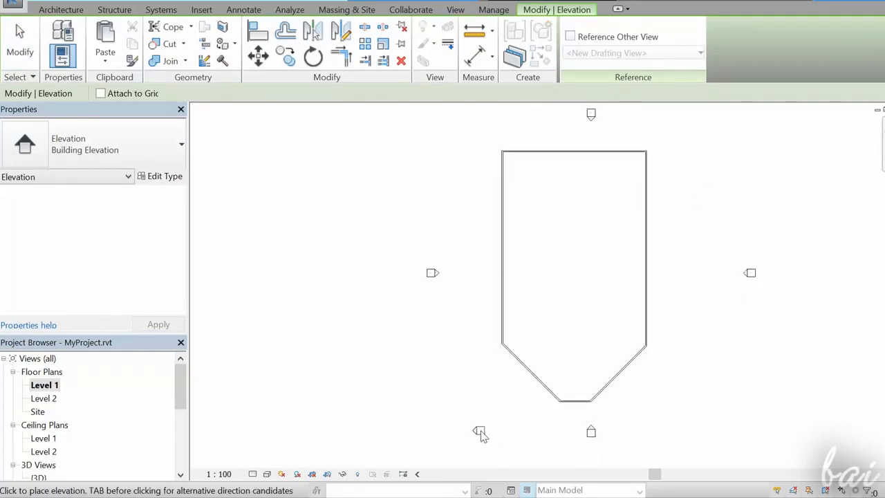
left_click(480, 433)
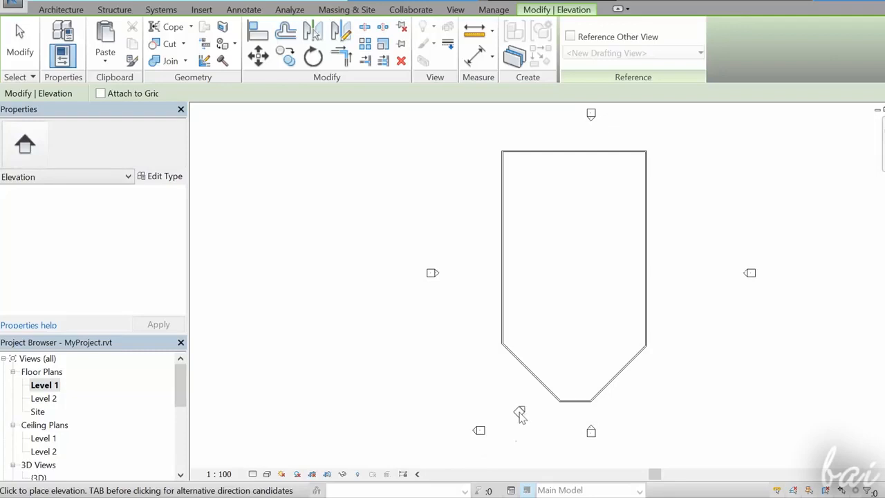
key("Escape")
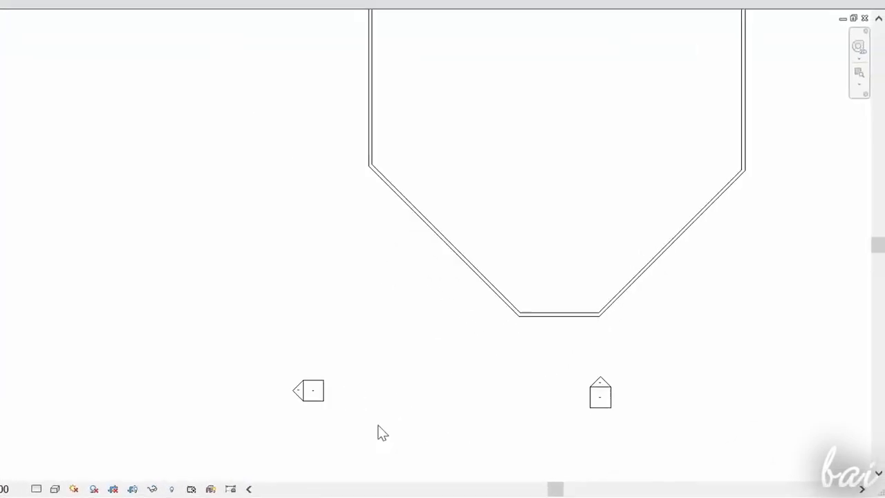
Rotate the new elevation marker to face the building diagonally and adjust the extents of its view.
left_click(311, 394)
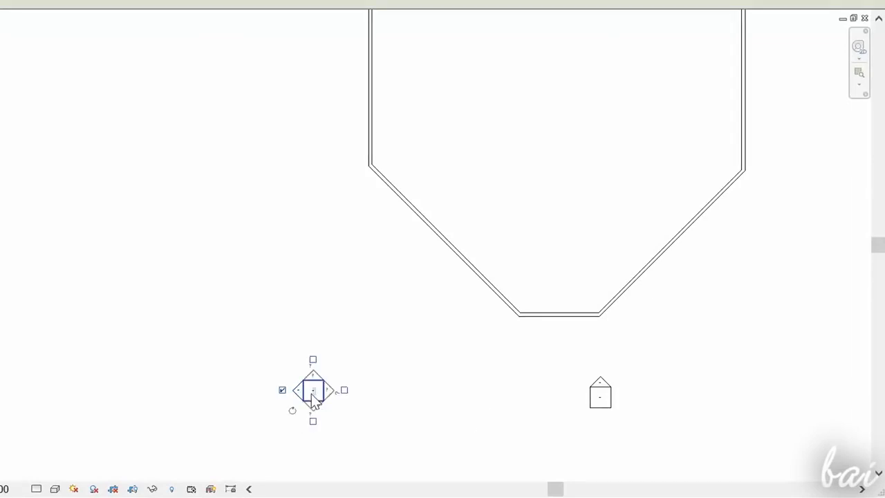
mouse_move(309, 393)
left_mouse_down()
mouse_move(390, 341)
mouse_move(334, 386)
mouse_move(468, 53)
mouse_move(421, 52)
left_mouse_up()
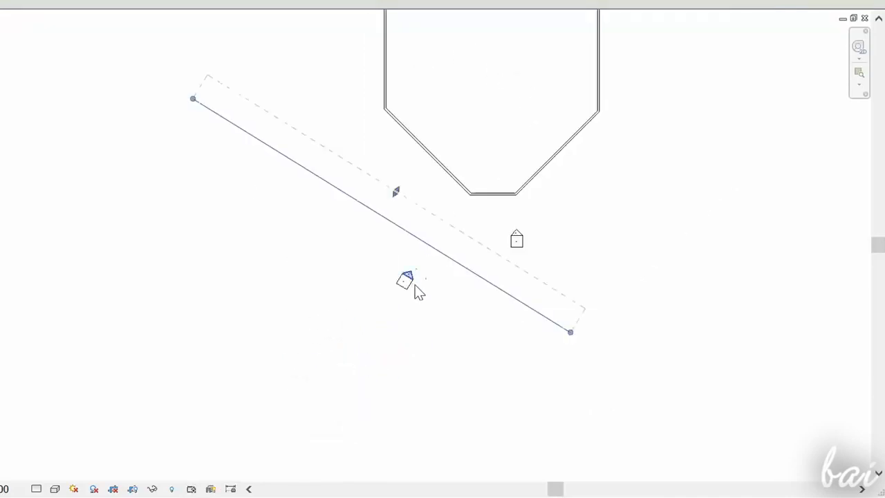
scroll(415, 294, "down", 3)
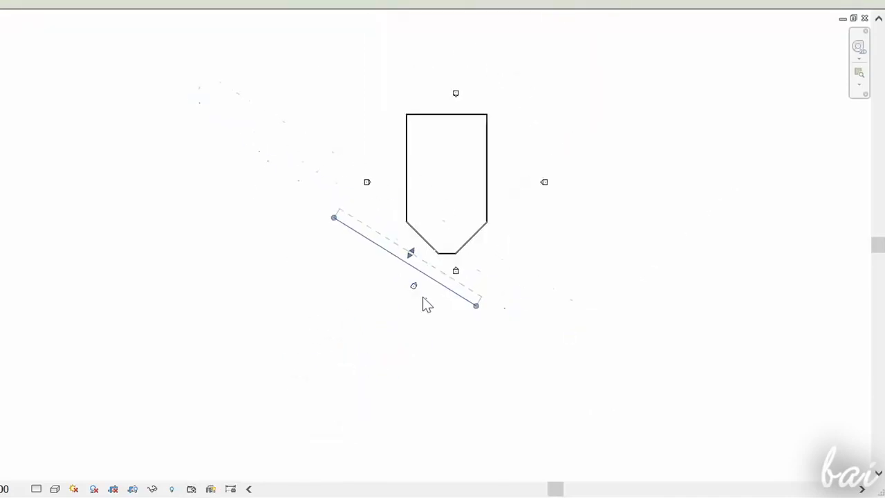
scroll(422, 300, "up", 1)
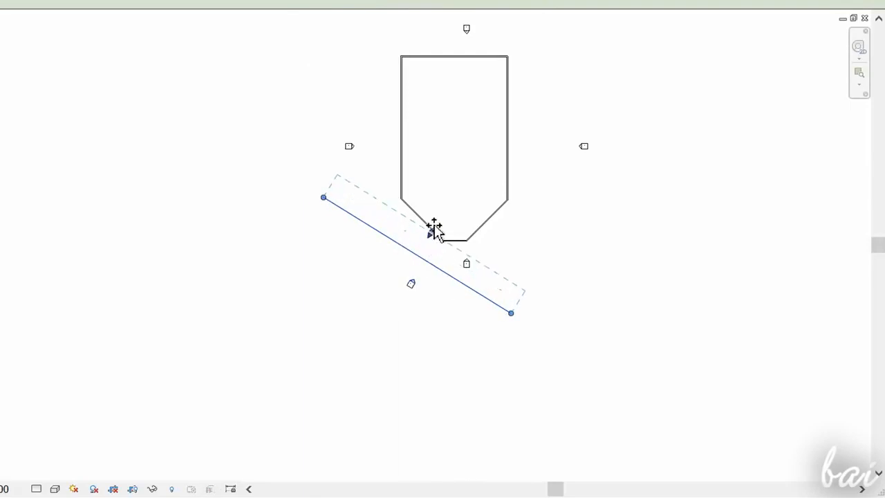
left_click_drag(471, 150, 513, 73)
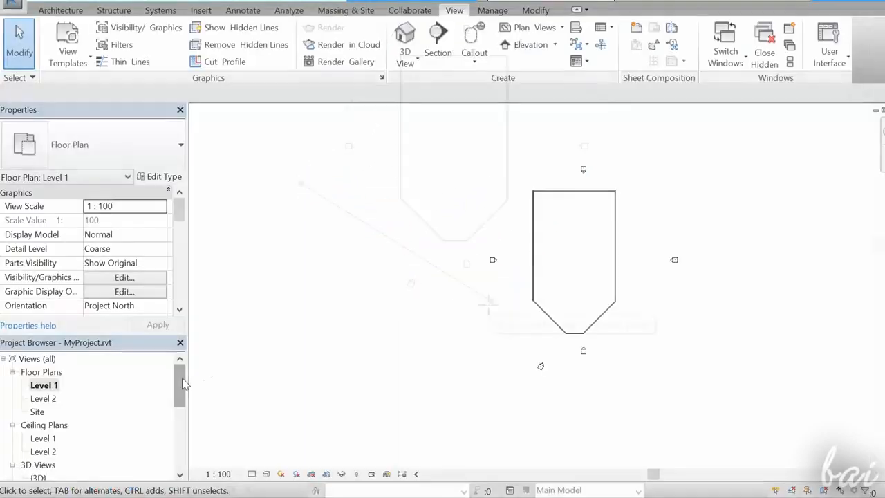
Open the newly created Elevation 1 - a view from the building elevations.
left_click_drag(181, 395, 188, 410)
left_click(62, 452)
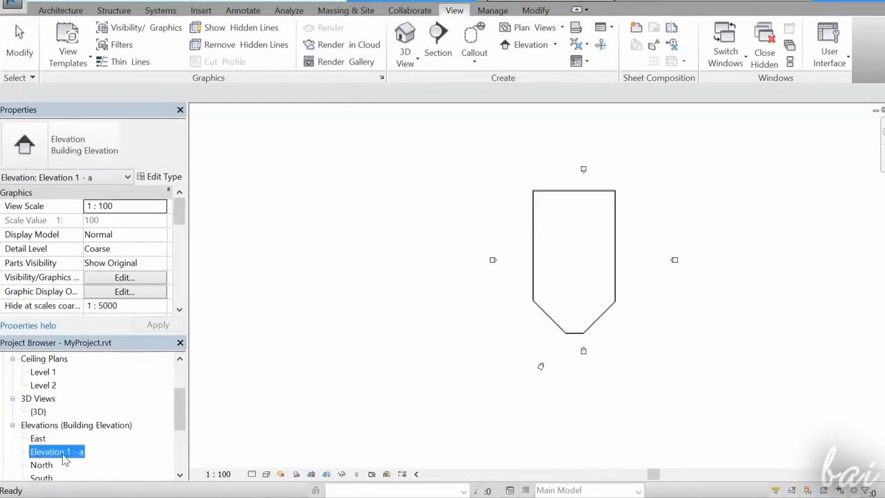
double_click(60, 453)
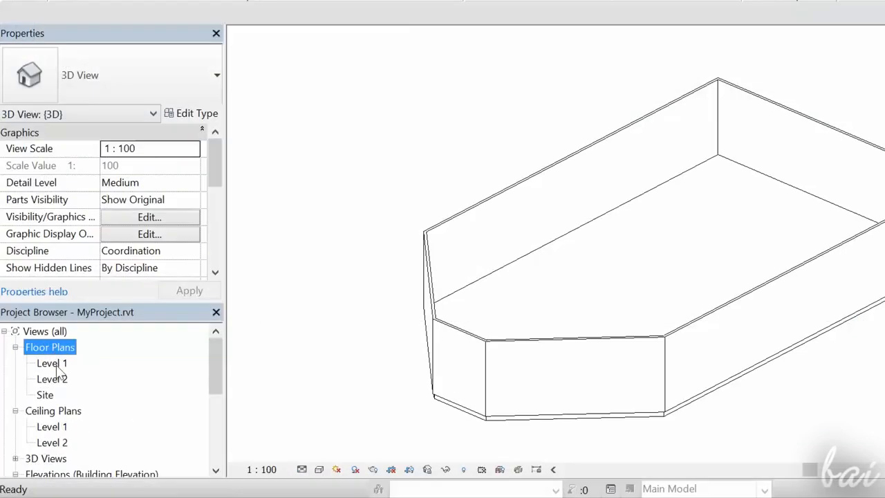
Open the Level 1 floor plan and the Level 2 floor plan to compare them.
left_click(55, 366)
double_click(56, 364)
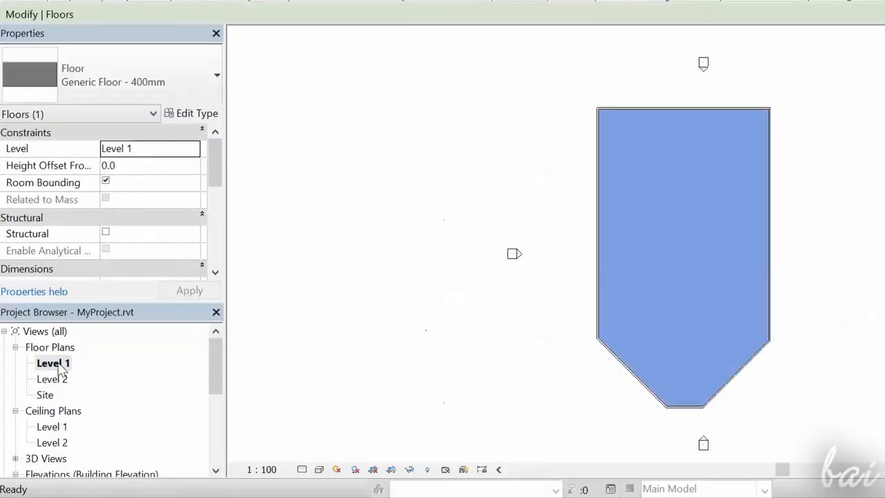
double_click(55, 380)
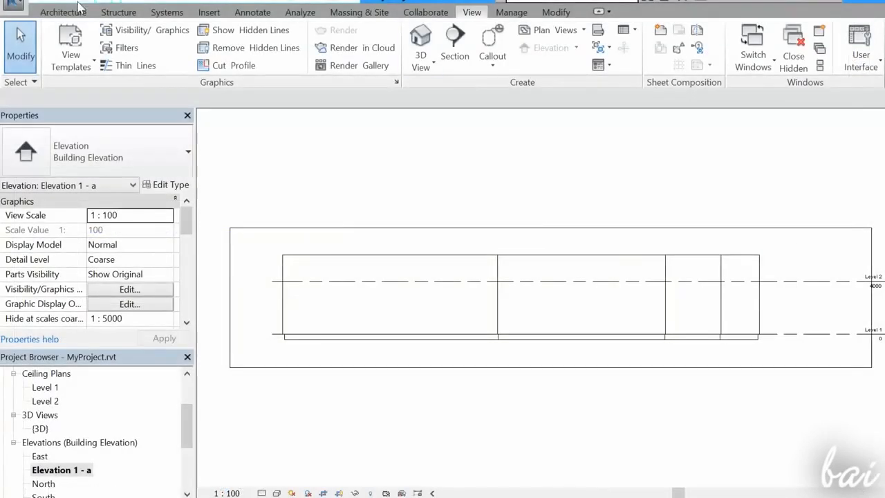
Add a level 3000 mm above Level 2 in the Elevation 1 - a view, drawing its line above the walls.
left_click(69, 13)
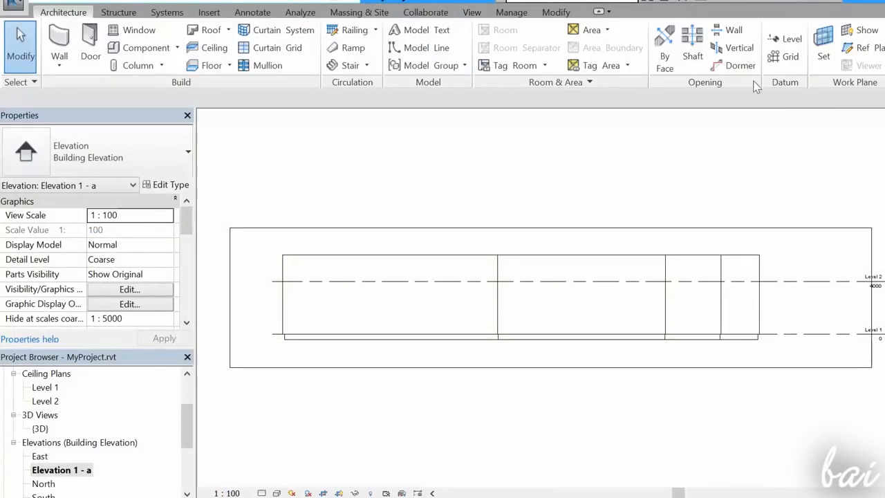
left_click(786, 40)
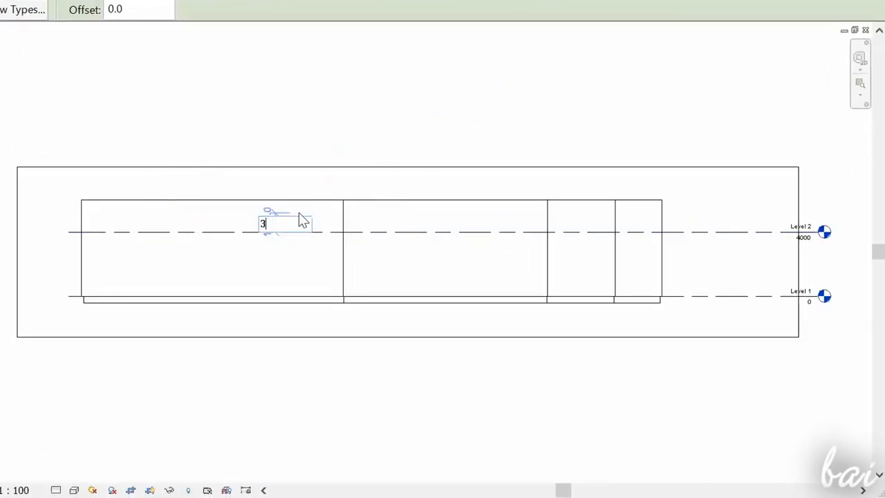
type("000")
key("Return")
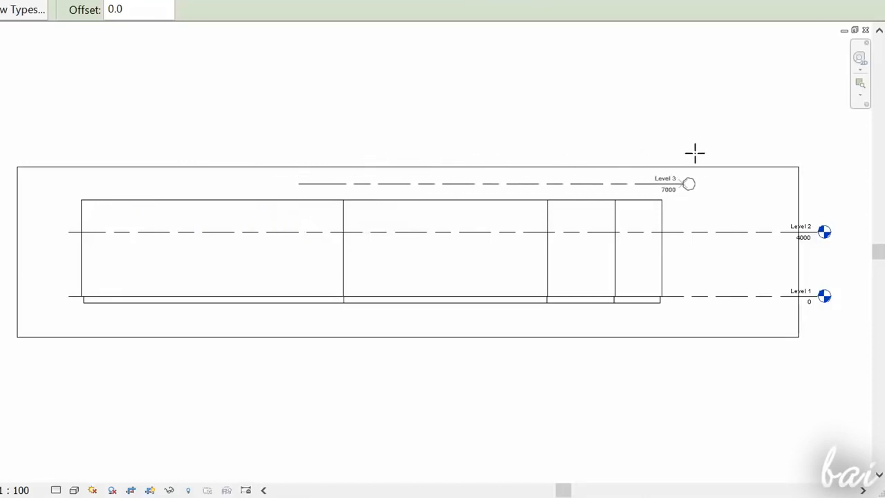
left_click(816, 153)
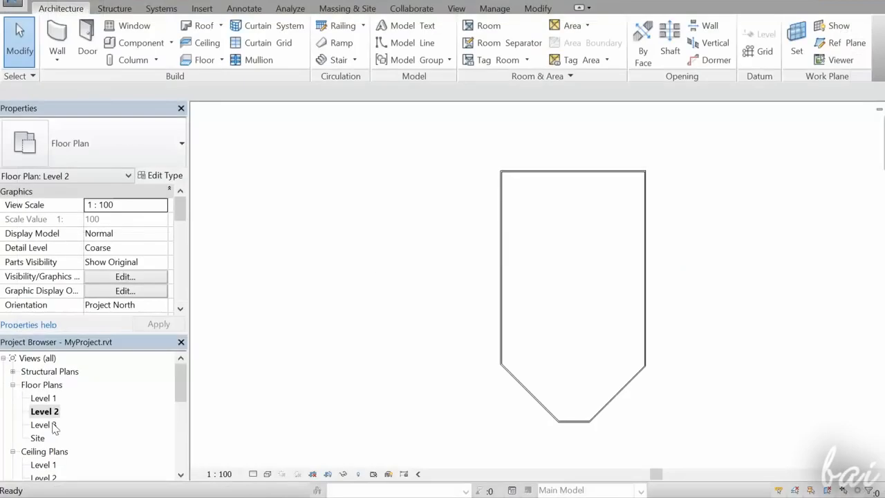
Open the new Level 3 floor plan and compare it with the Level 1 plan.
left_click(54, 425)
double_click(54, 425)
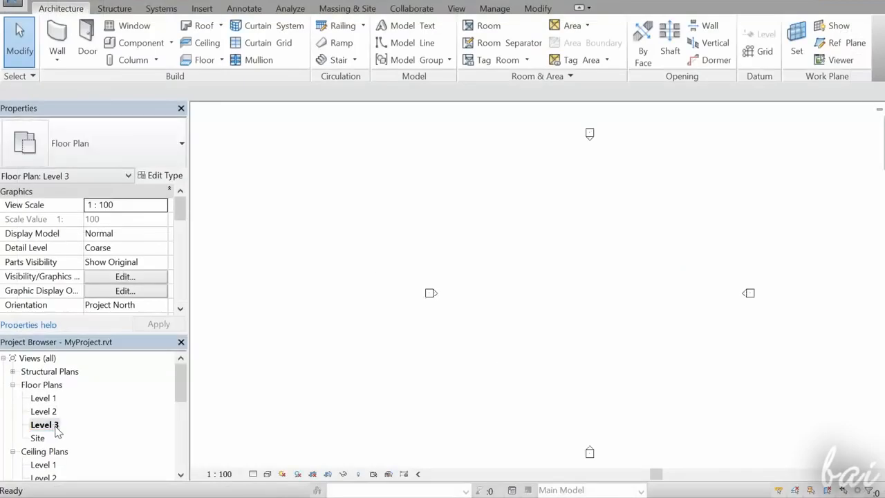
double_click(43, 399)
left_click(45, 410)
Rename the Elevation 1 - a view as Custom and select the Roof height level line in it.
left_click_drag(176, 401, 193, 430)
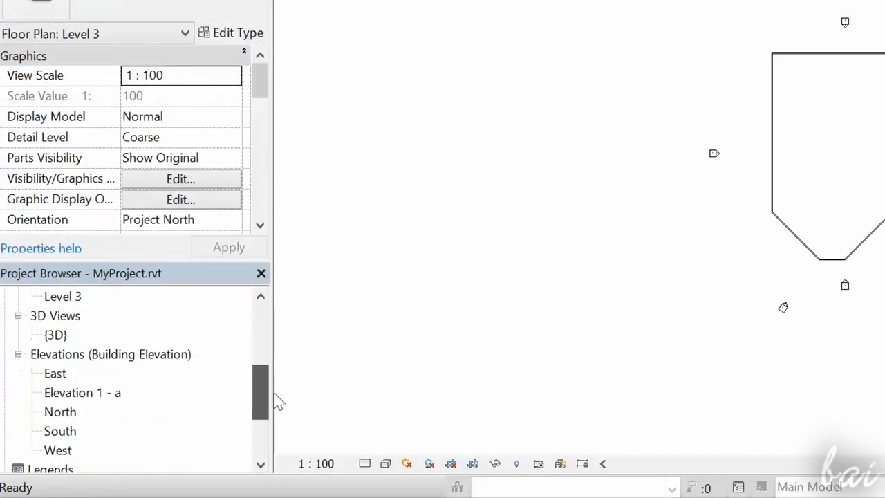
left_click(77, 395)
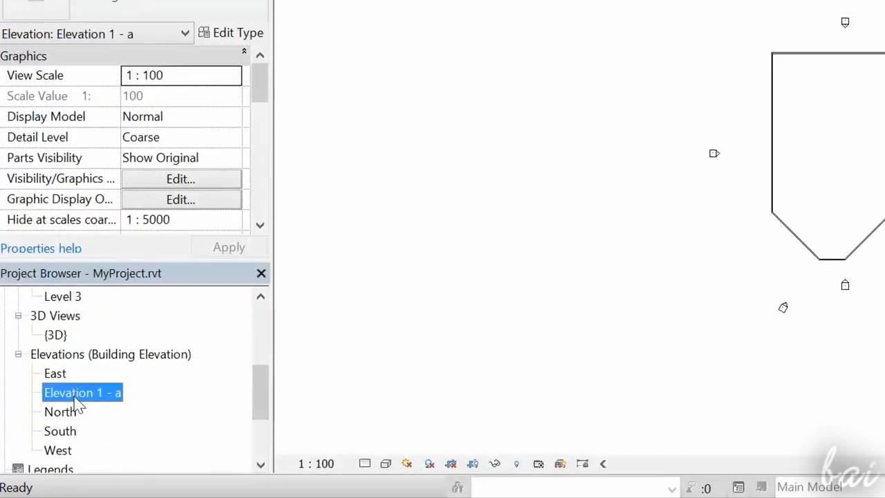
right_click(76, 396)
left_click(131, 284)
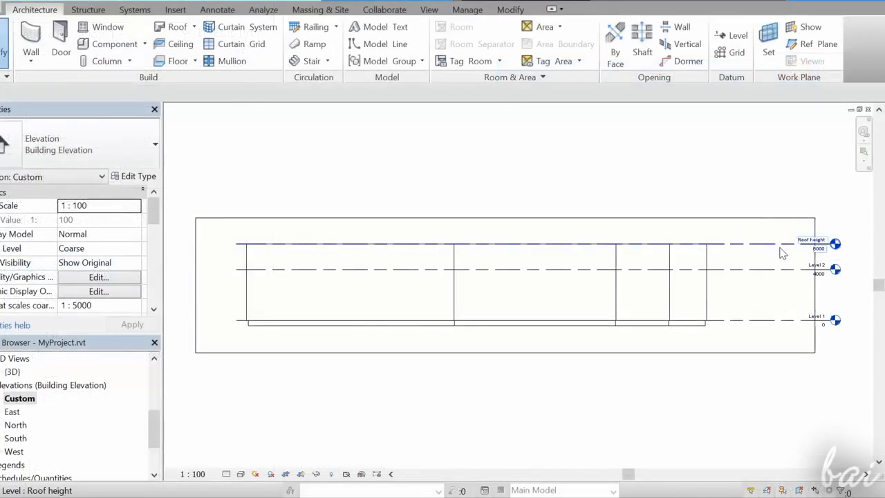
left_click(778, 245)
mouse_move(776, 236)
left_mouse_down()
mouse_move(711, 159)
mouse_move(734, 180)
mouse_move(760, 231)
mouse_move(737, 237)
mouse_move(737, 229)
mouse_move(765, 239)
left_mouse_up()
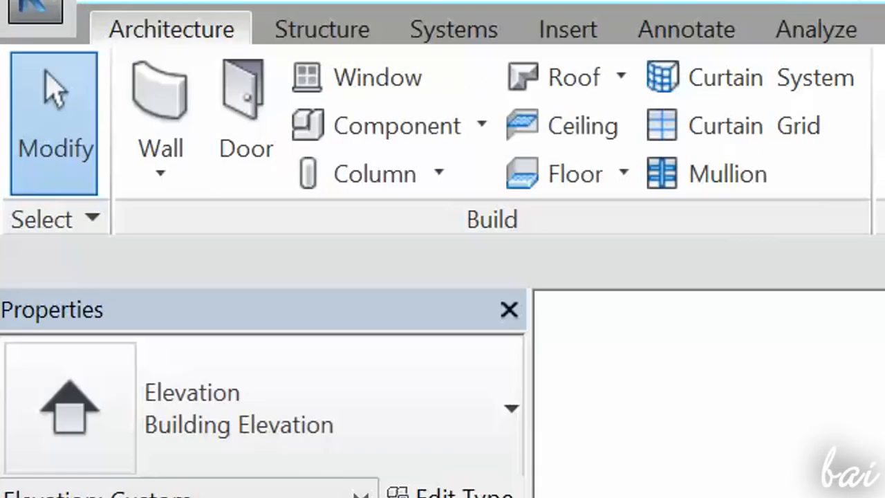
Place a door on Level 1 at the middle of the north wall, 11500 mm from each end.
key("ctrl+Tab")
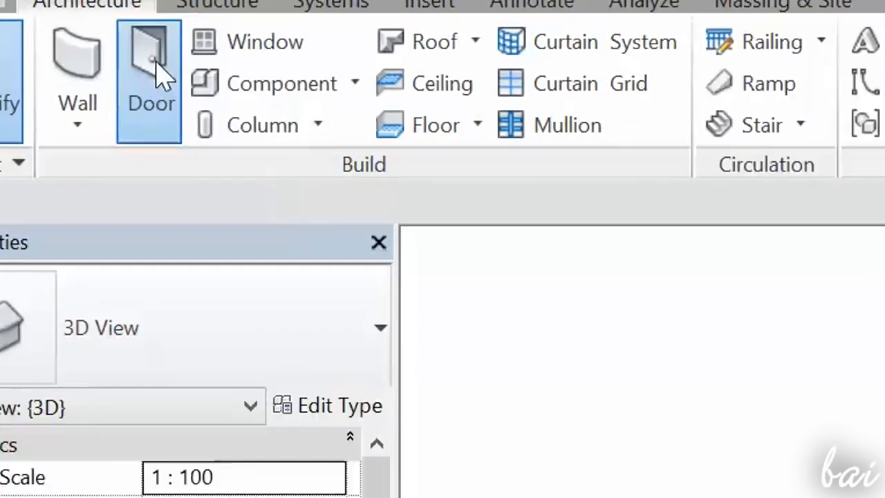
left_click(155, 73)
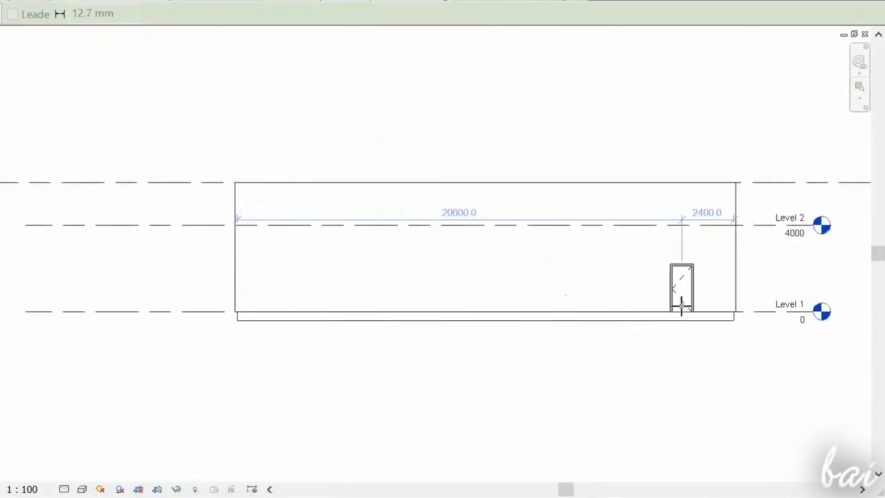
left_click(483, 302)
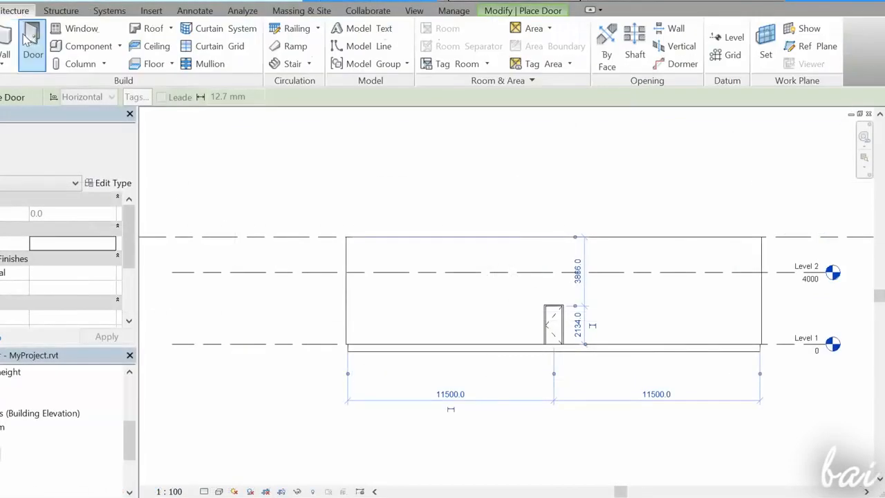
Place two M_Fixed windows in the north wall, one on each side of the door, and select the one 4800 mm from the wall end.
left_click(74, 29)
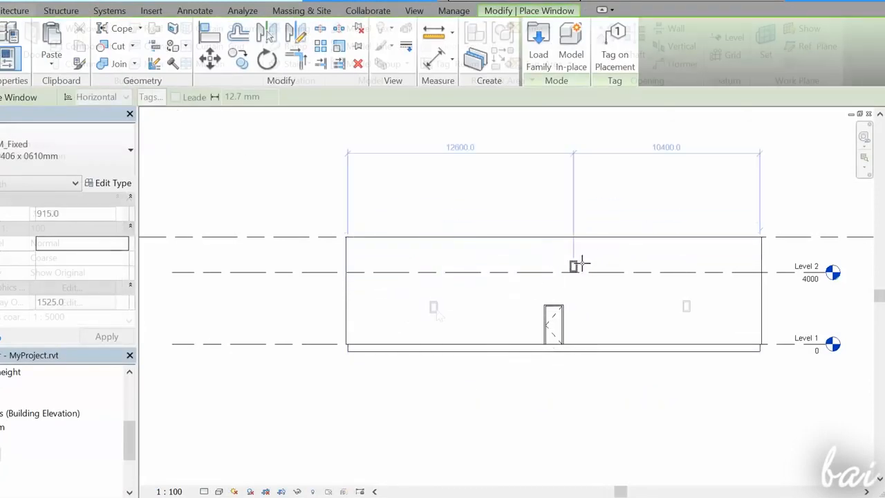
key("Escape")
left_click(434, 308)
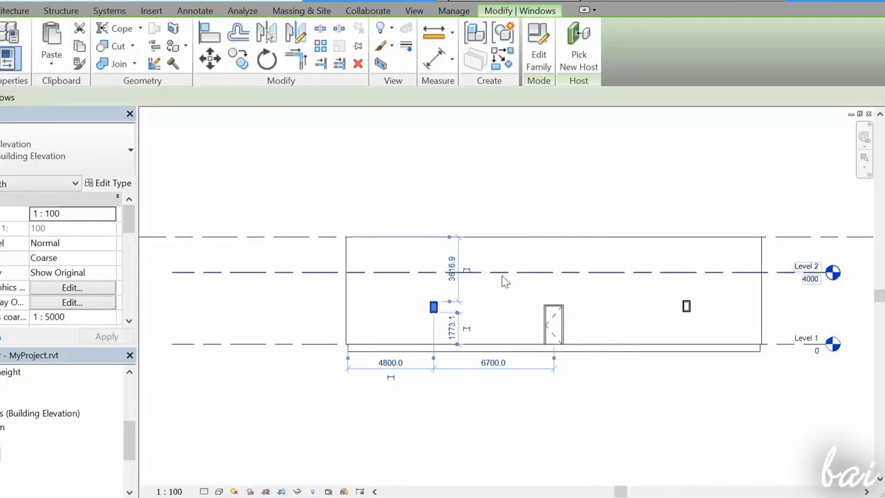
key("Escape")
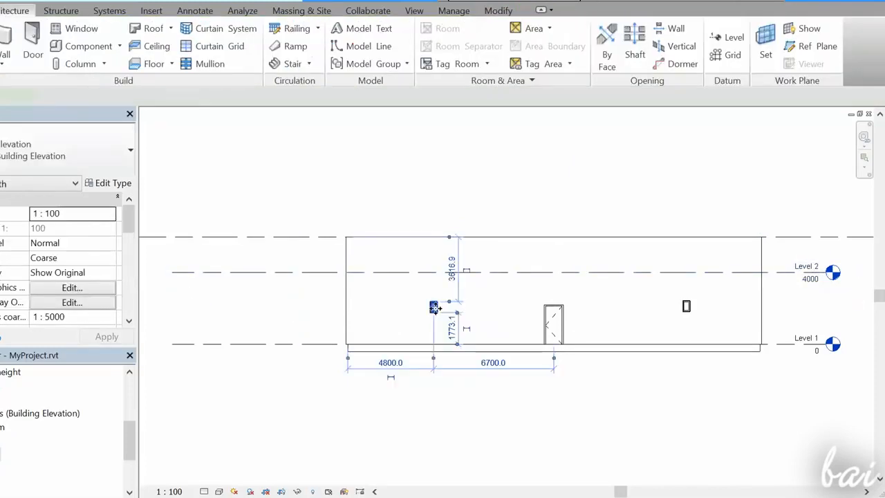
left_click(434, 309)
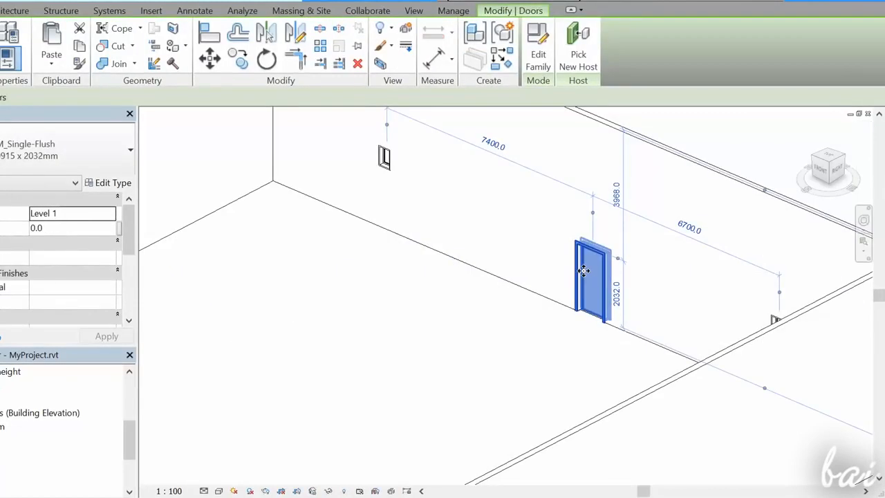
Move the selected door along the wall to 6400 mm from one window and 7700 mm from the other.
left_click_drag(586, 278, 536, 261)
left_click_drag(571, 280, 562, 273)
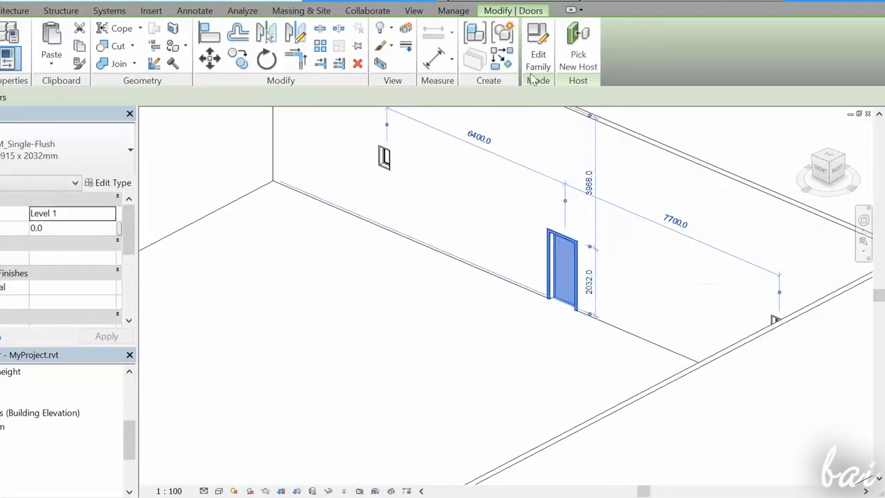
left_click(536, 54)
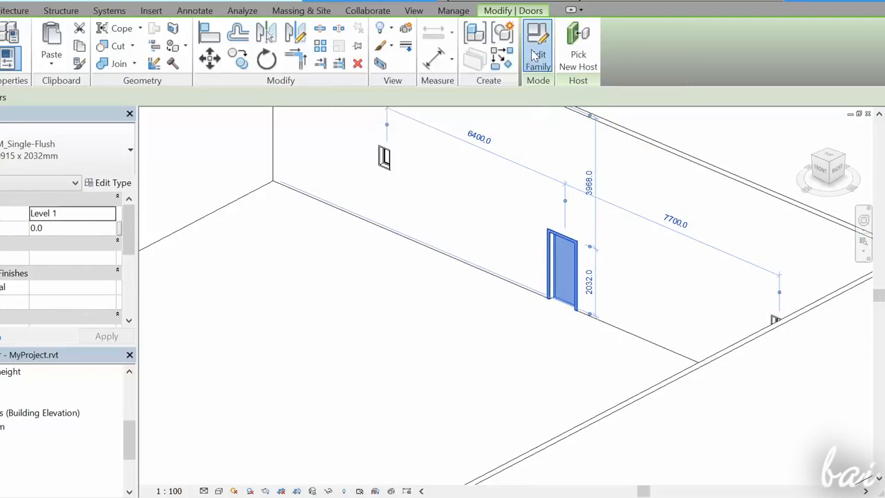
left_click(833, 144)
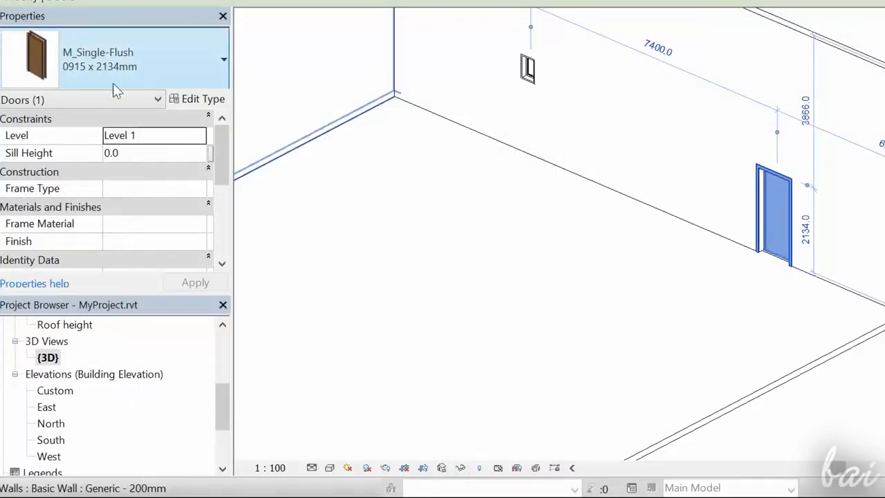
Change the selected door's type to M_Single-Flush 0762 x 2032mm and deselect it.
left_click(156, 64)
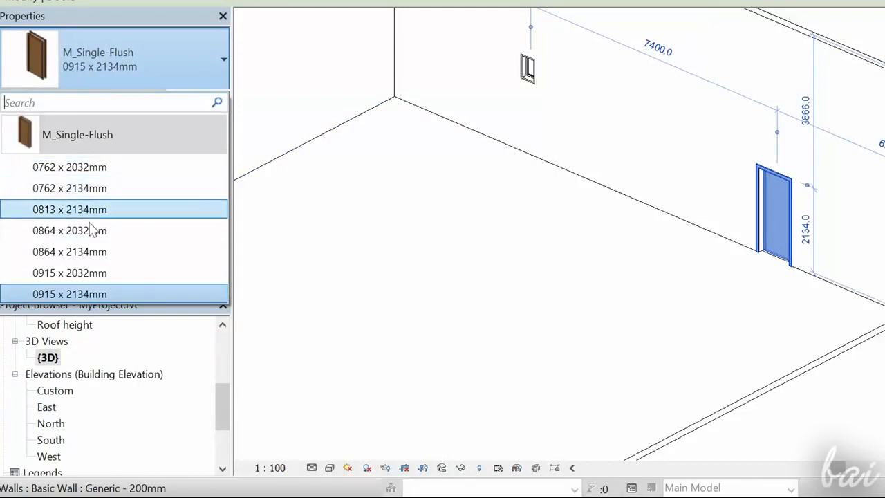
left_click(96, 179)
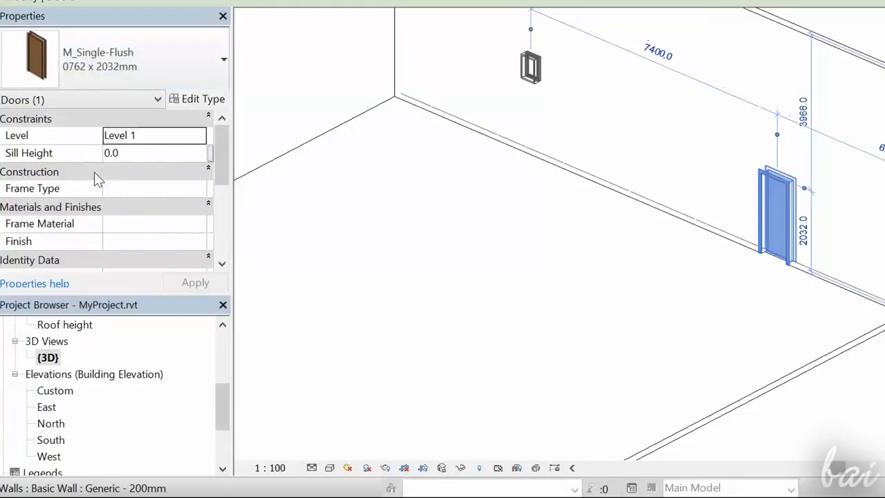
left_click(127, 106)
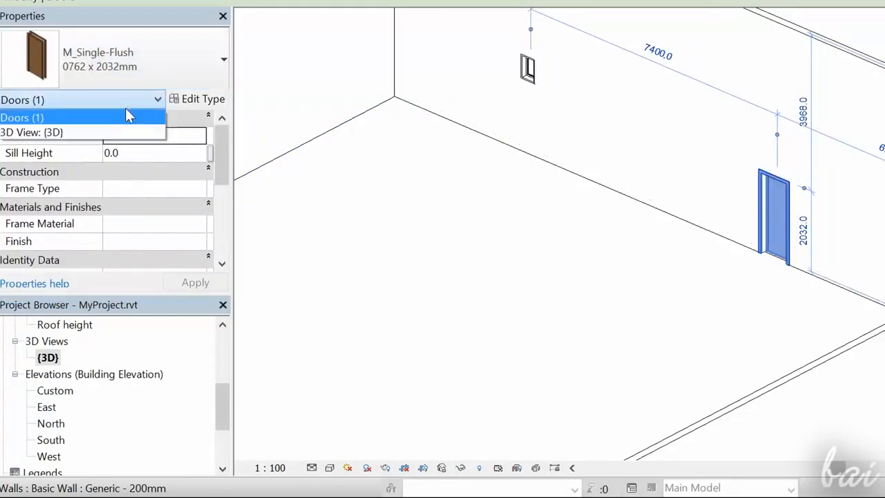
left_click(154, 75)
left_click(196, 87)
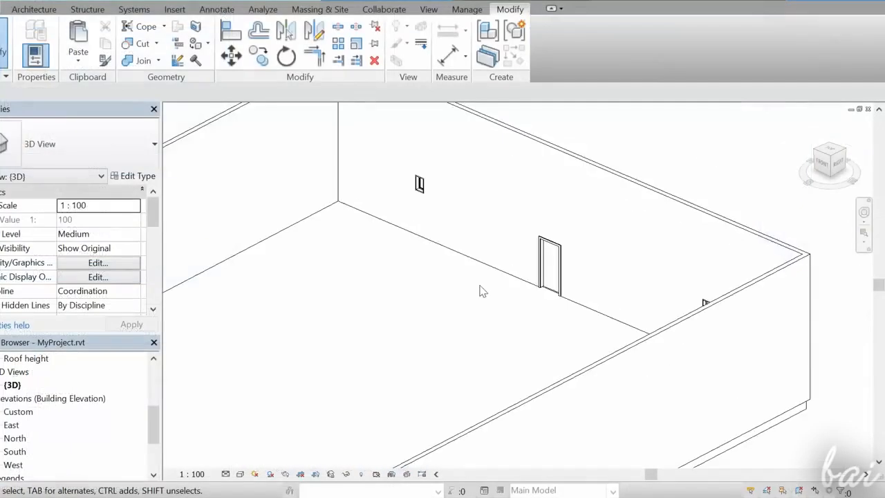
Show the active work plane around the whole building in the 3D view.
scroll(480, 291, "down", 3)
scroll(432, 353, "up", 2)
scroll(360, 200, "up", 1)
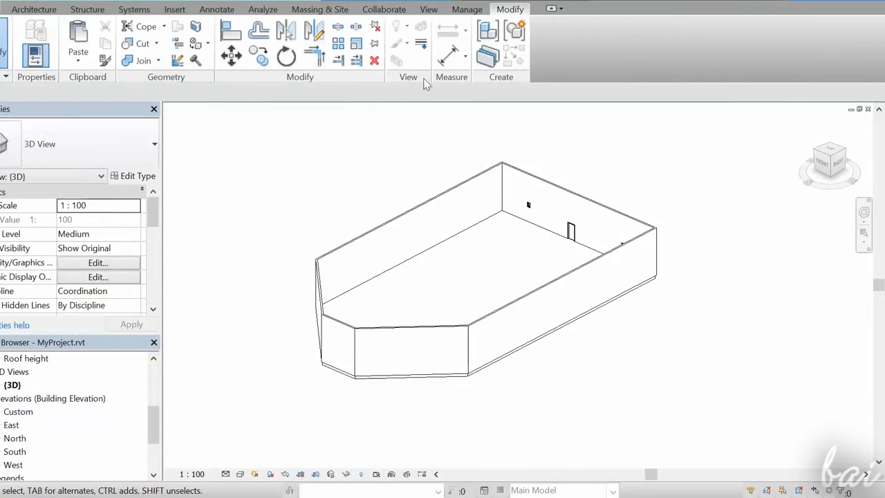
left_click(32, 11)
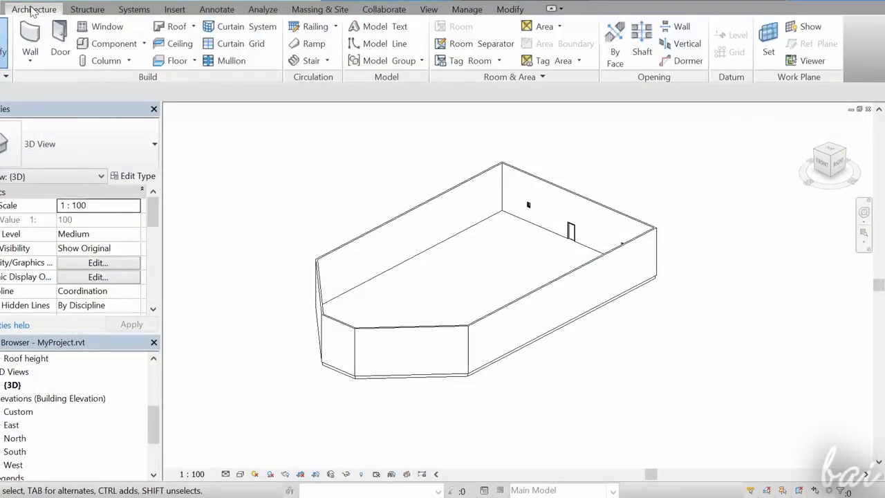
left_click(804, 29)
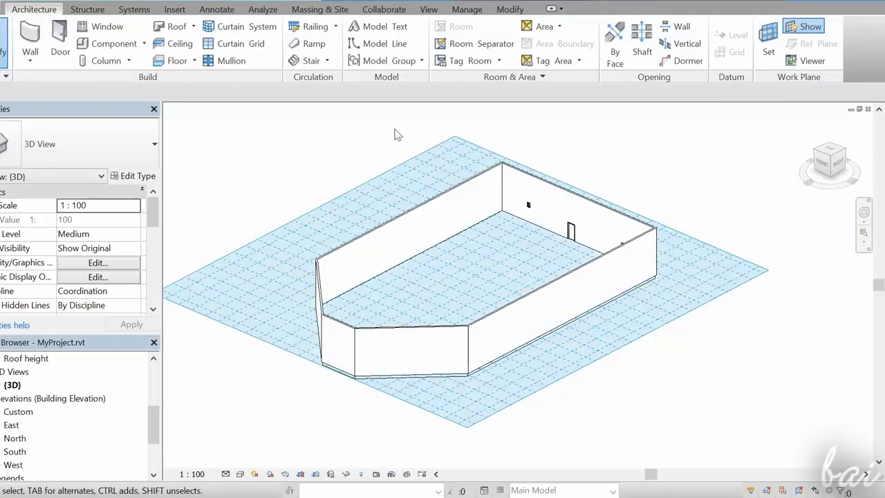
Set the current work plane to Level : Roof height.
left_click(777, 61)
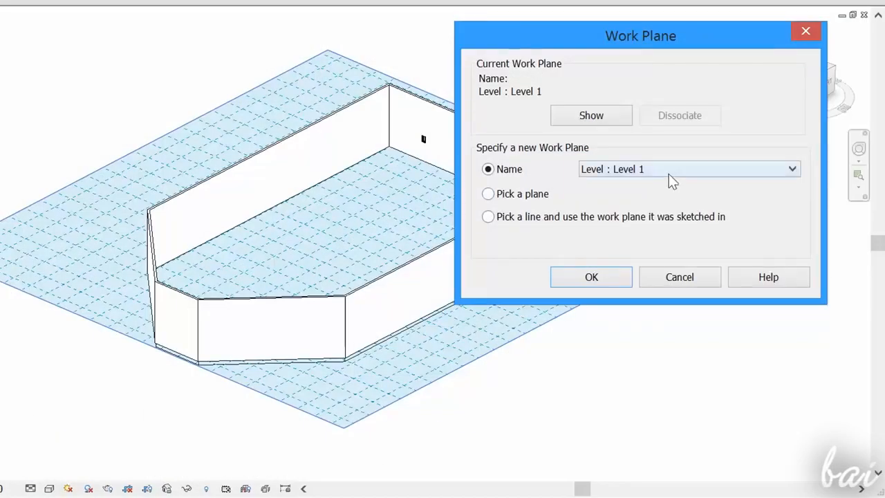
left_click(449, 248)
left_click(447, 264)
left_click(662, 167)
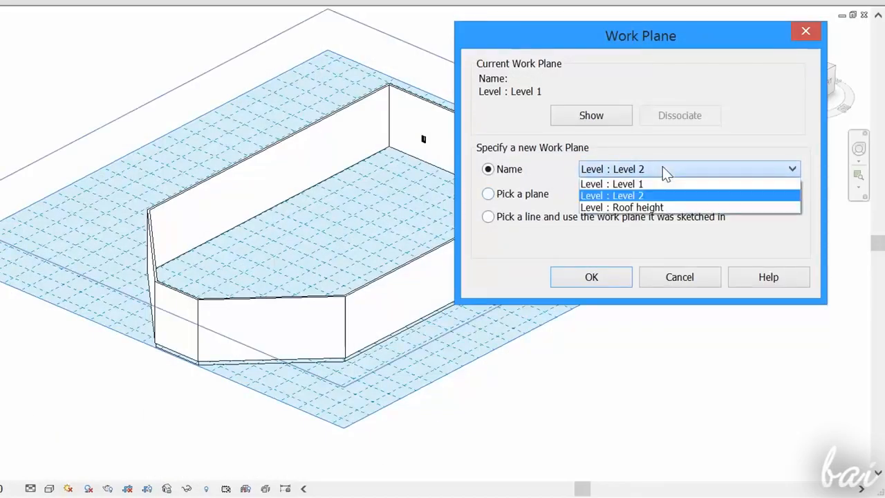
left_click(656, 211)
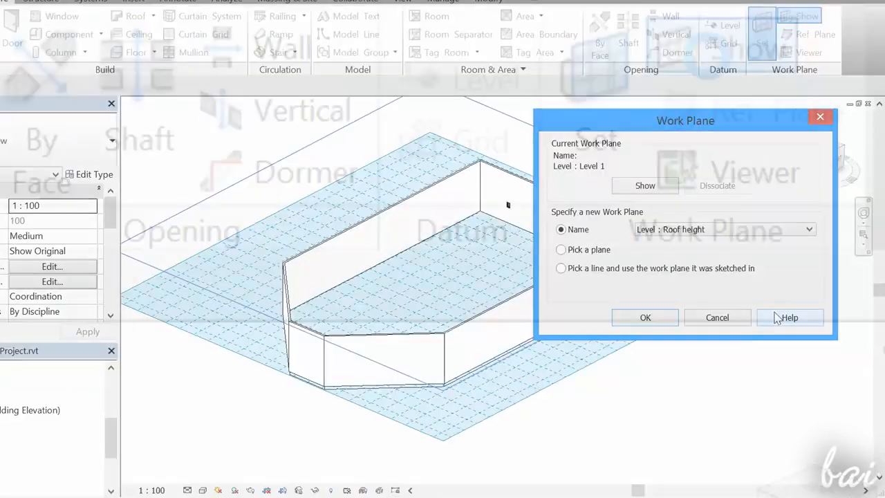
left_click(660, 319)
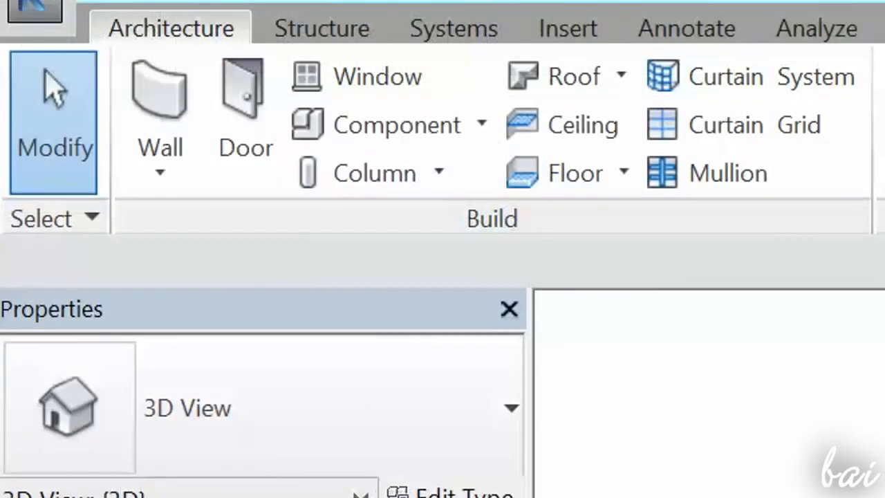
Create a 300 mm generic footprint roof at Roof height, tracing the six wall corners with a closed loop of boundary lines, and inspect it.
left_click(574, 77)
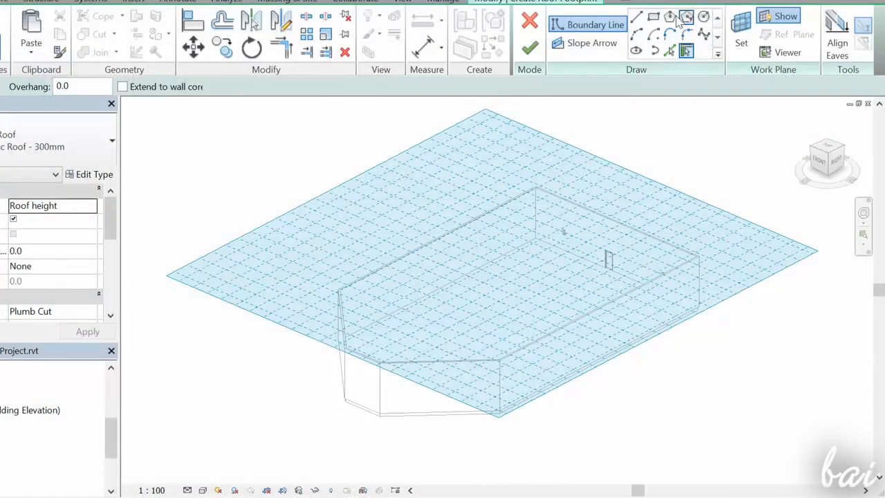
left_click(636, 18)
left_click(344, 399)
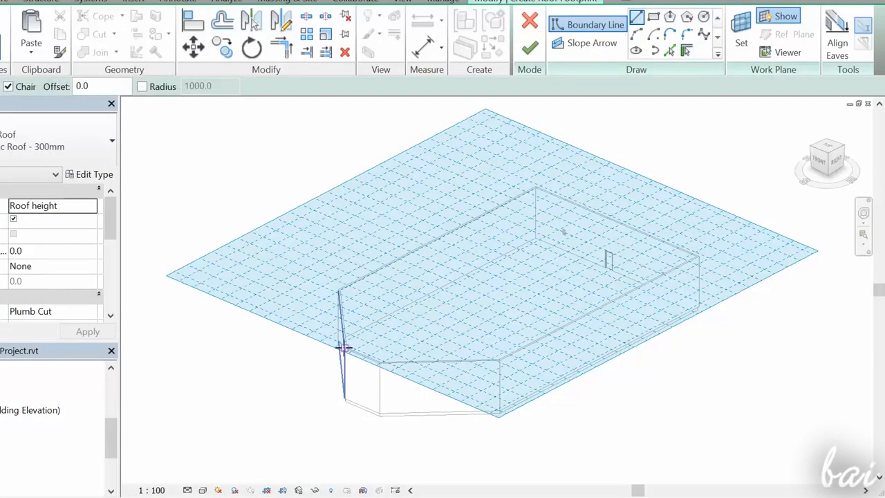
left_click(337, 289)
left_click(537, 185)
left_click(701, 256)
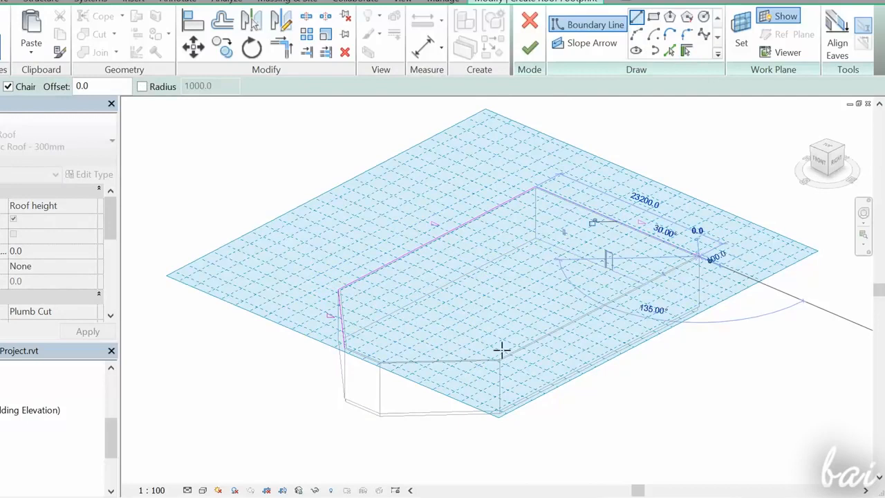
left_click(496, 361)
left_click(385, 362)
left_click(344, 349)
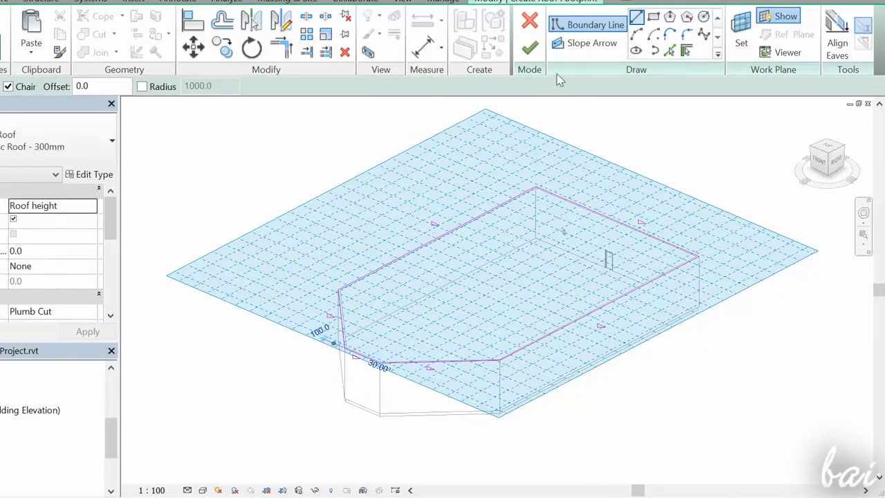
left_click(528, 50)
left_click(516, 248)
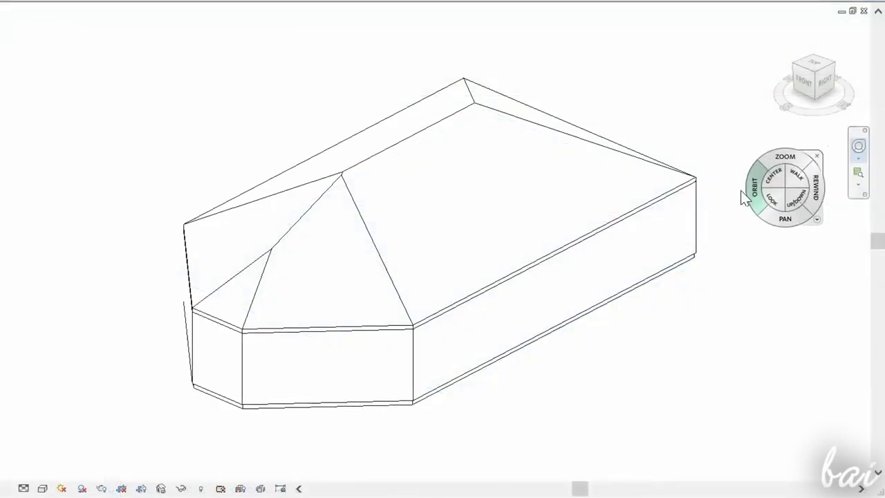
left_click_drag(747, 188, 346, 175)
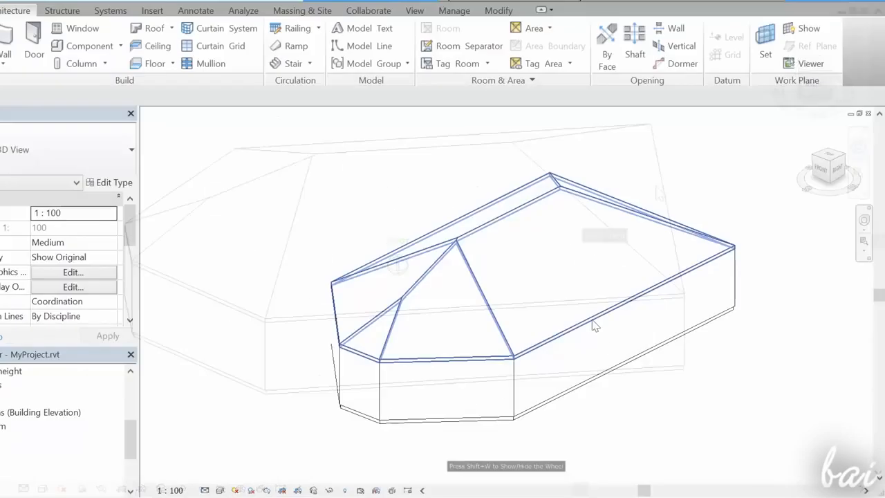
Edit the roof's footprint, setting the slope of its boundary lines to 0°, and finish the sketch.
left_click(642, 215)
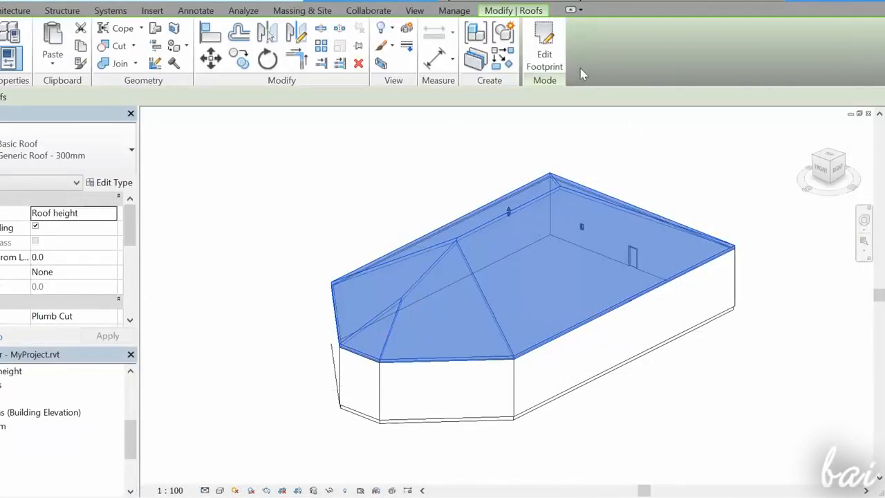
left_click(544, 43)
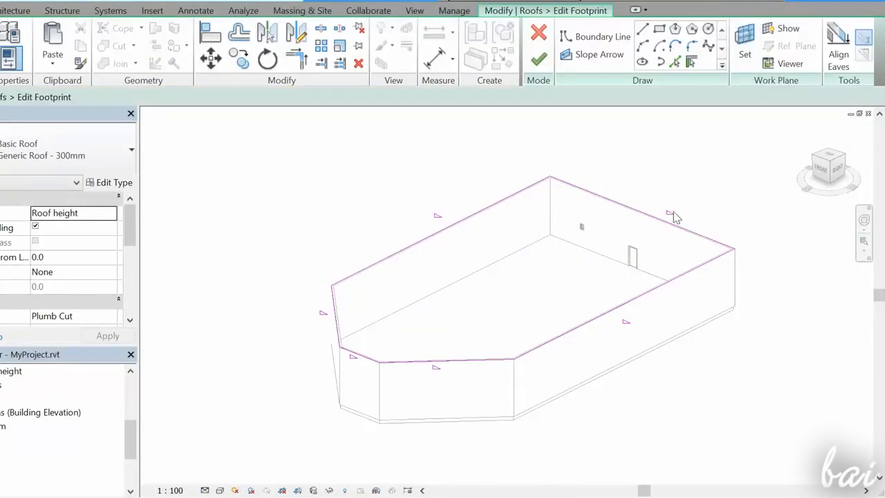
left_click(668, 219)
left_click(697, 224)
left_click(366, 356)
left_click(370, 364)
key("Return")
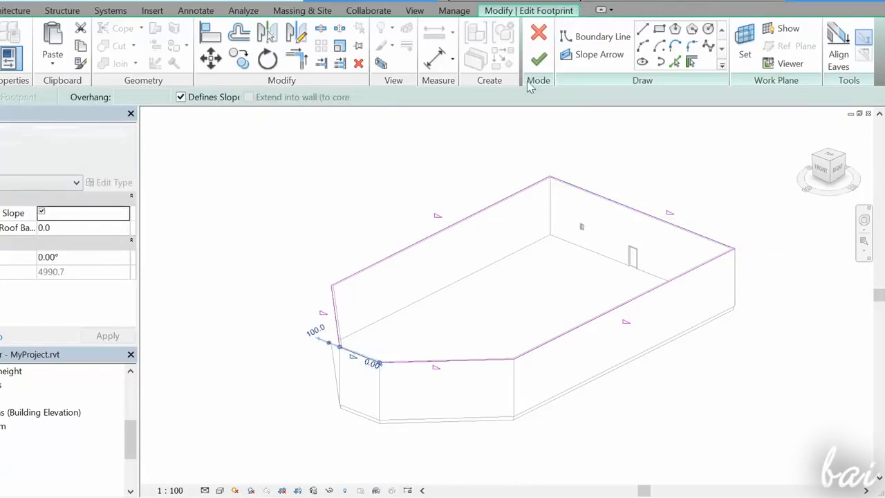
left_click(538, 59)
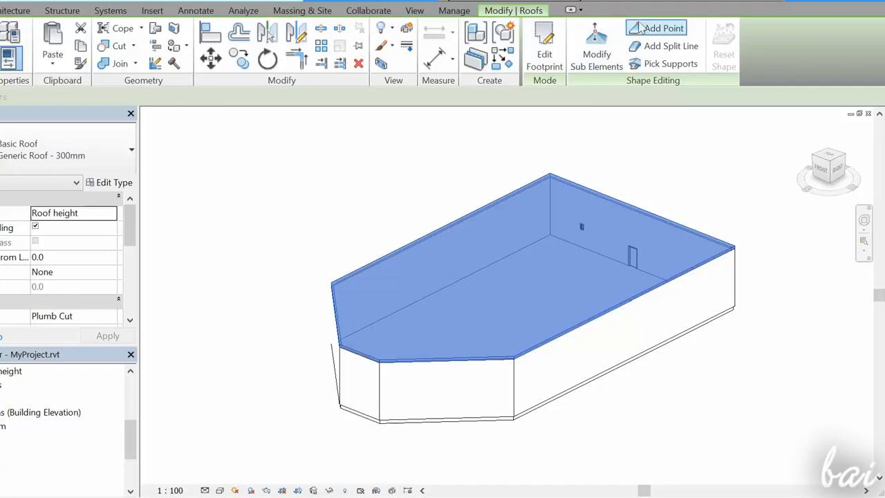
Add a split line lengthwise along the middle of the flat roof and raise it by 2000 mm.
left_click(667, 46)
left_click(403, 313)
left_click(589, 220)
left_click(517, 253)
type("2000")
key("Return")
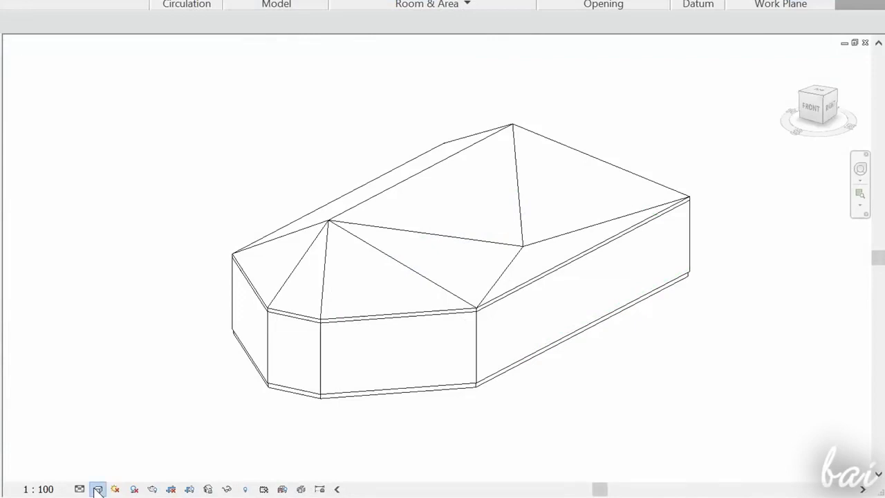
Try the Shaded and Consistent Colors visual styles in the 3D view, set it to Realistic, and inspect the roof.
left_click(98, 488)
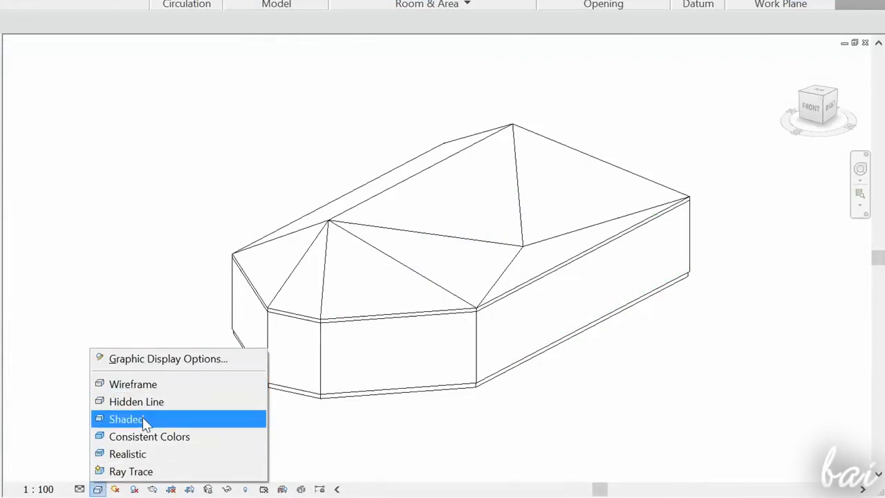
left_click(142, 419)
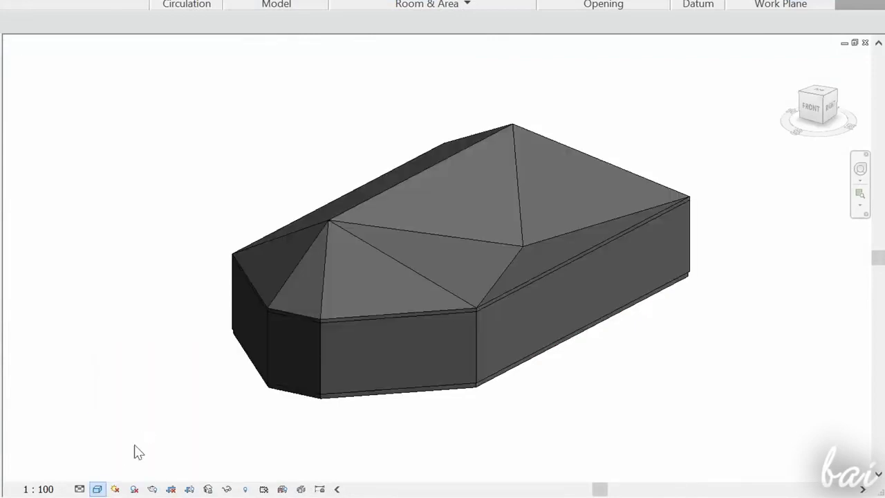
left_click(97, 489)
left_click(119, 436)
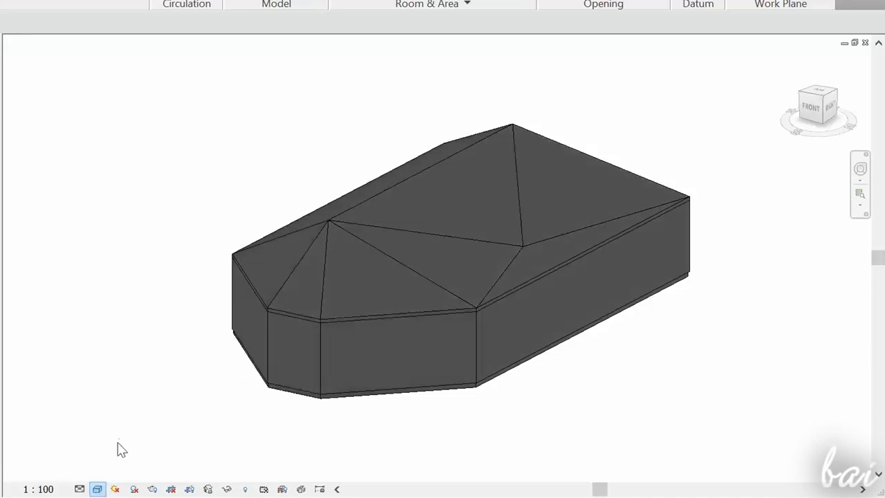
left_click(98, 488)
left_click(118, 458)
scroll(513, 148, "up", 3)
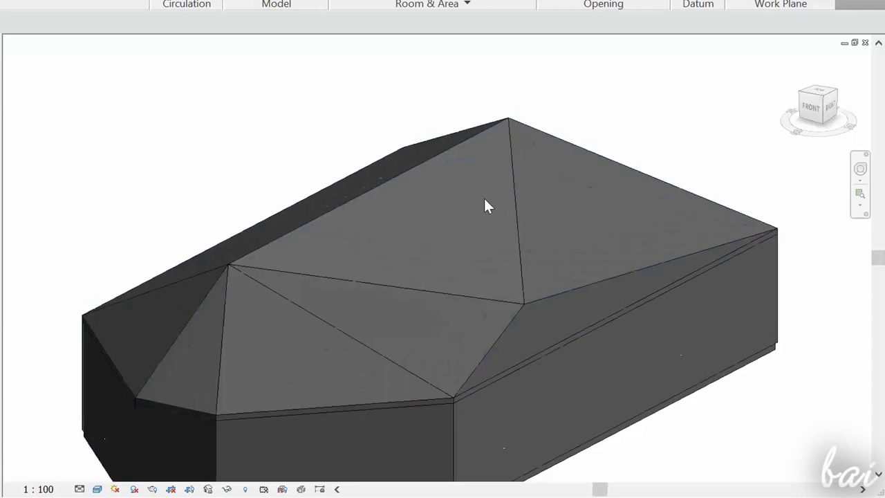
scroll(483, 196, "down", 4)
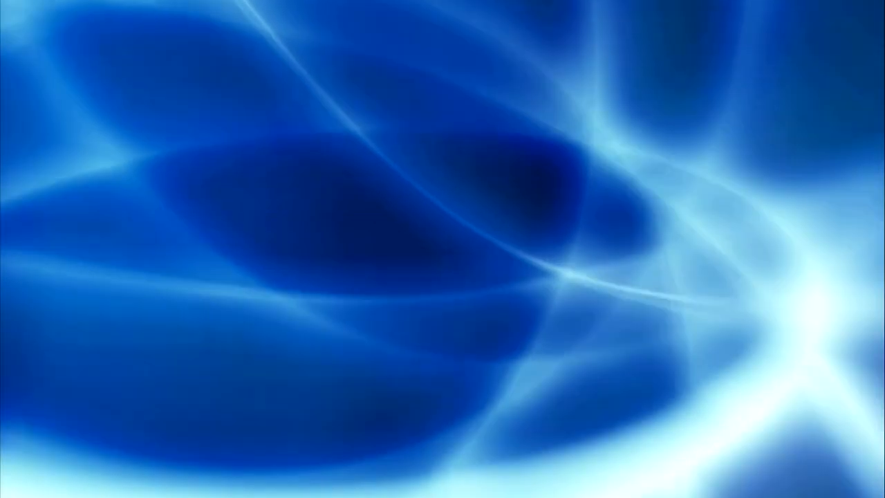